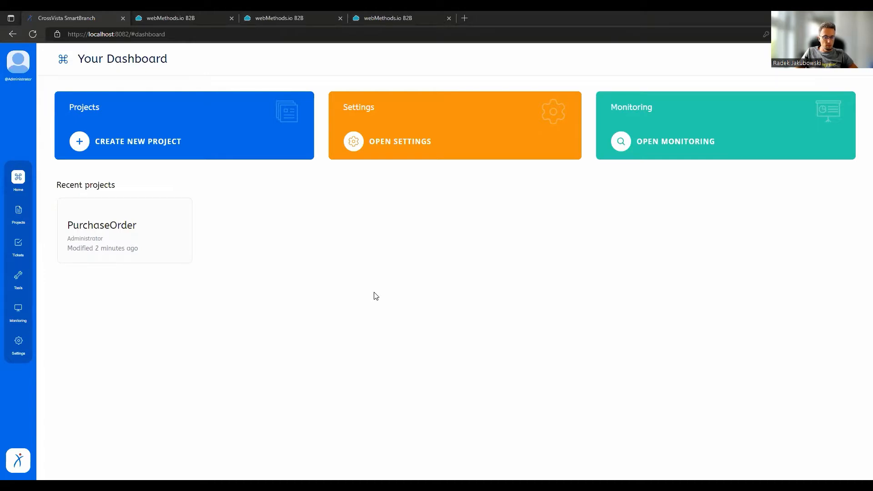
Open the PurchaseOrder project's Head view and examine the components inside the int, b2b and apigw folders.
left_click(104, 231)
left_click(121, 90)
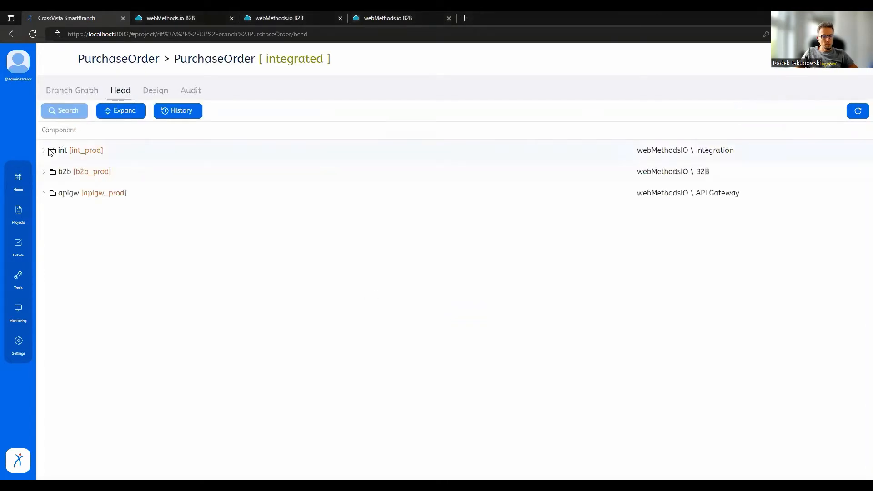
left_click(44, 150)
left_click(53, 172)
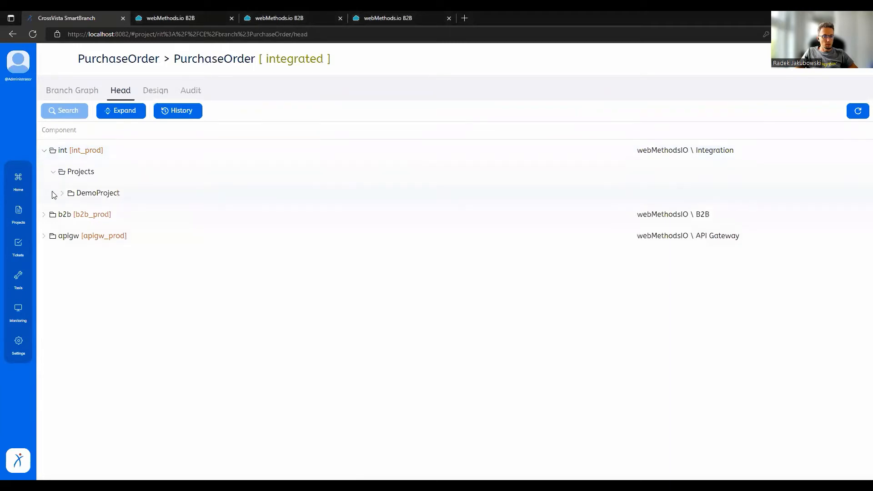
left_click(43, 215)
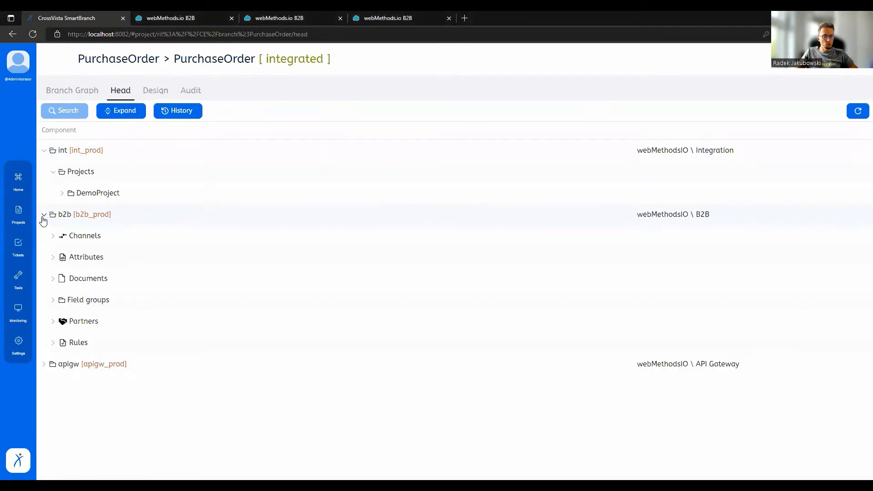
left_click(44, 364)
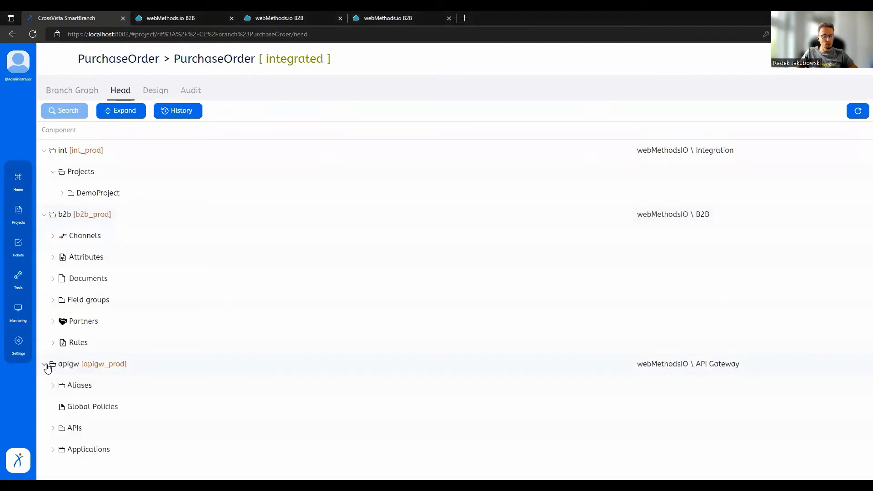
left_click(46, 365)
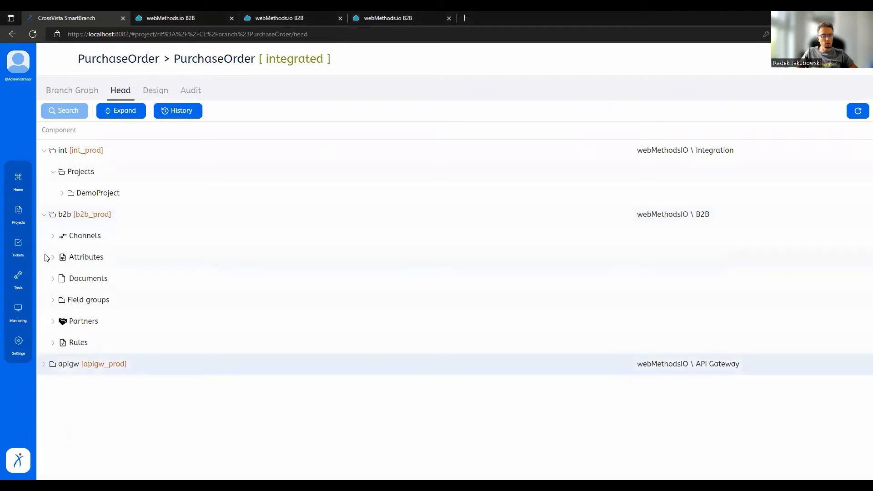
left_click(43, 215)
left_click(44, 151)
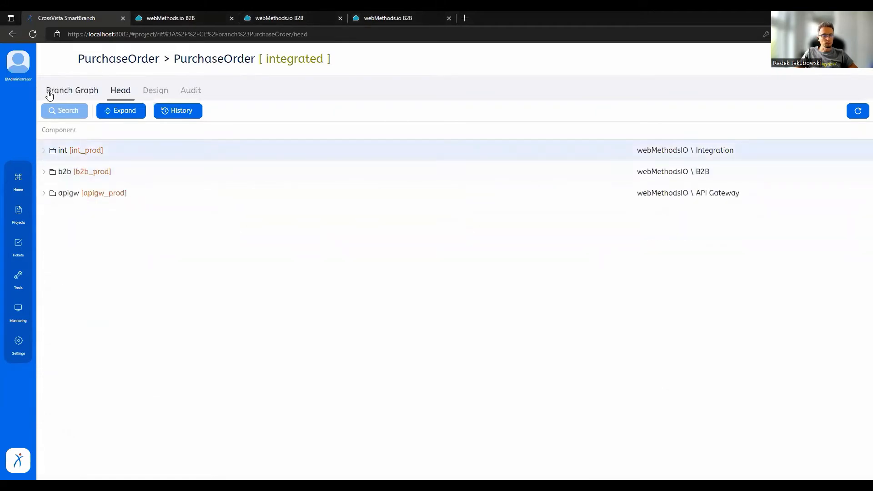
Start a fork of the PurchaseOrder branch from the branch graph, including only the b2b rule DoSomethingRule.
left_click(50, 94)
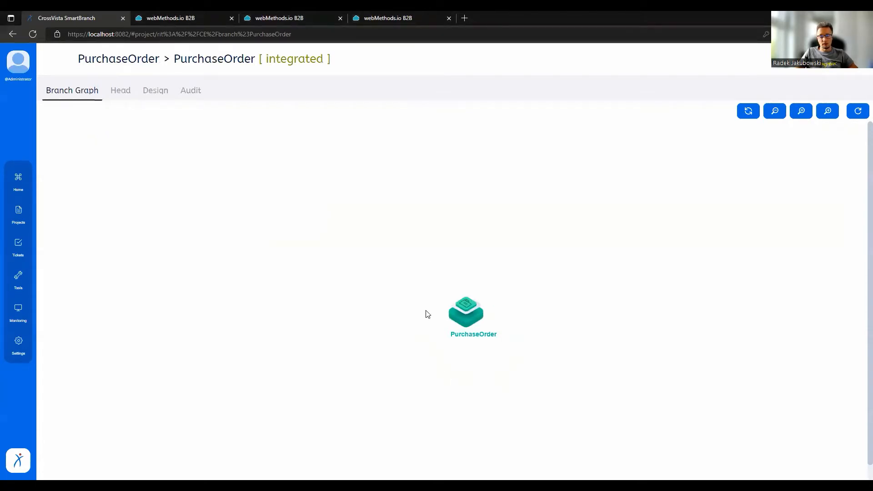
left_click(466, 316)
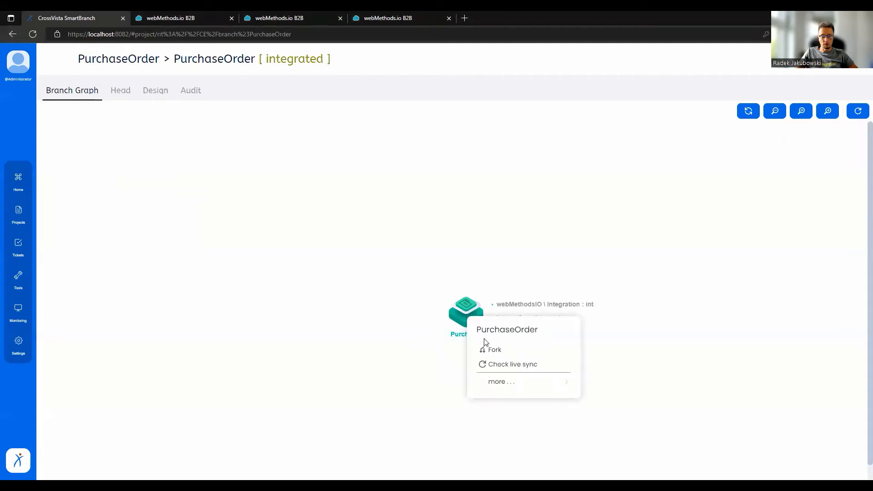
left_click(486, 350)
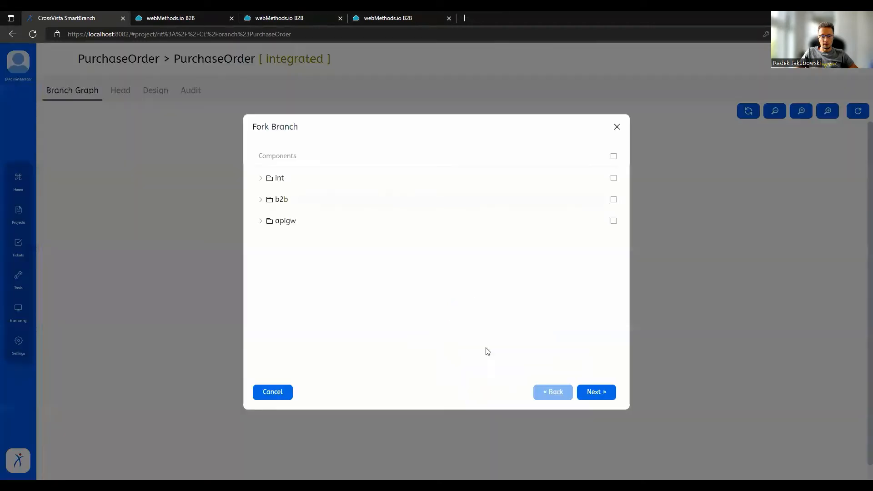
left_click(259, 201)
left_click(269, 327)
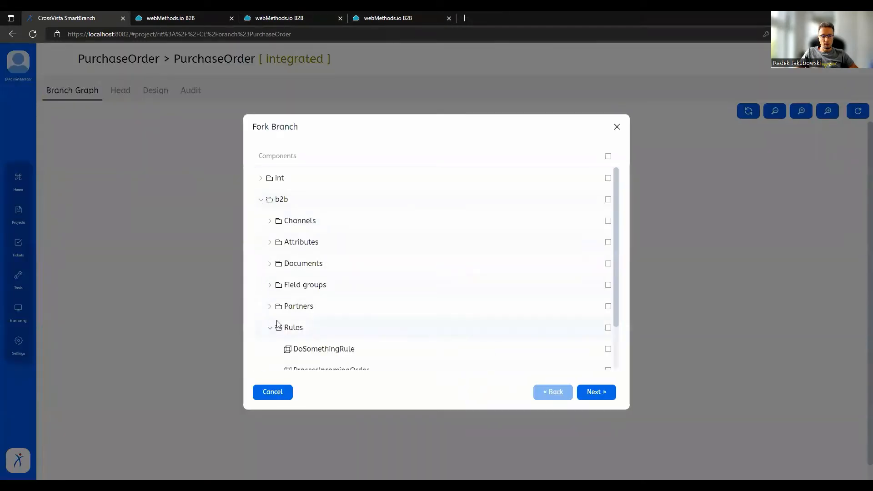
scroll(257, 286, "down", 2)
left_click(608, 294)
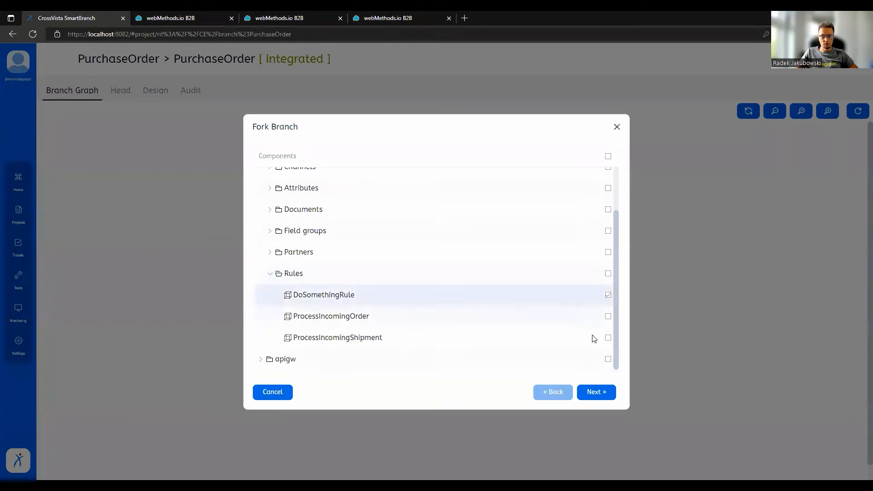
left_click(599, 392)
Label the forked branch TEST, assign the b2b server the alias b2b_test, and finish the fork.
left_click_drag(401, 171, 240, 152)
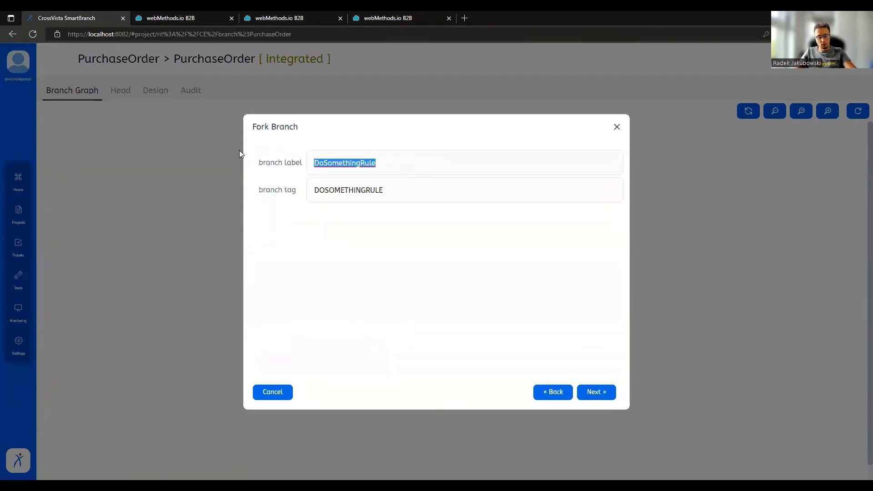
type("TEST")
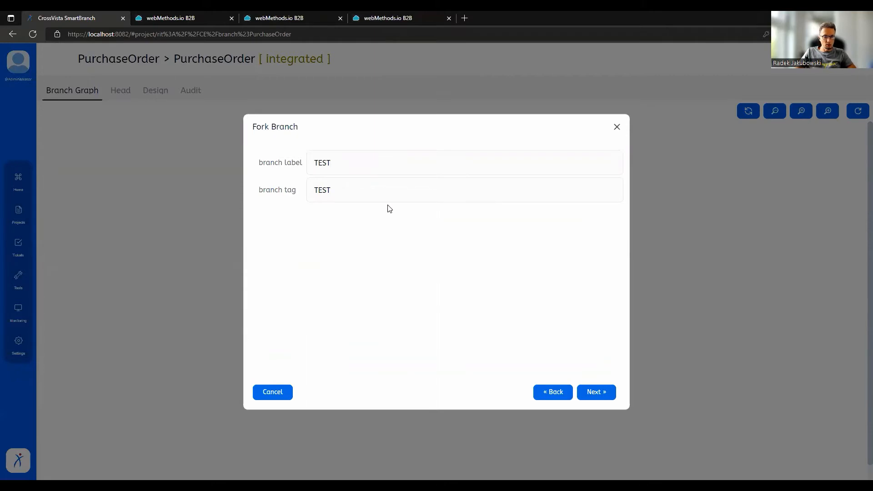
left_click(593, 396)
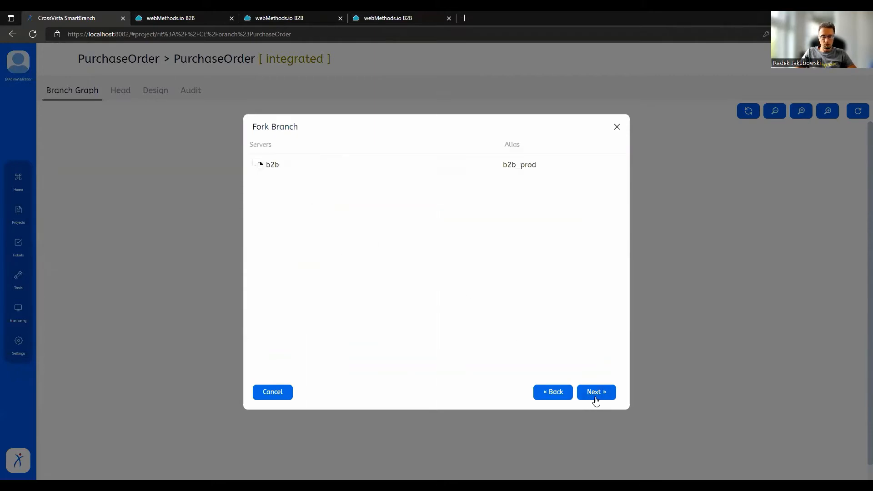
left_click(554, 165)
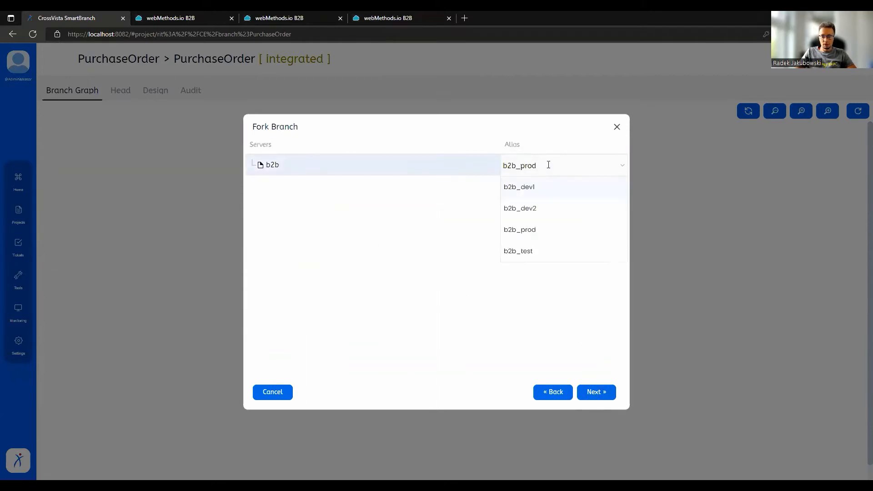
left_click(535, 248)
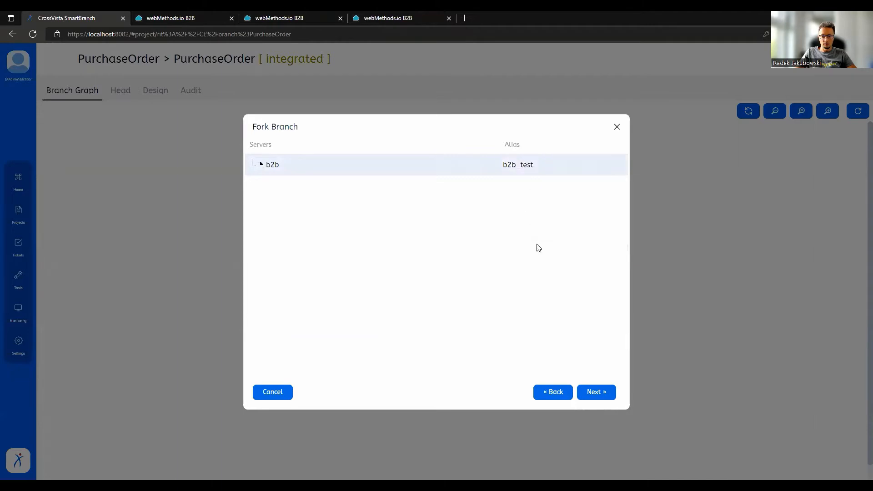
left_click(604, 393)
left_click(604, 392)
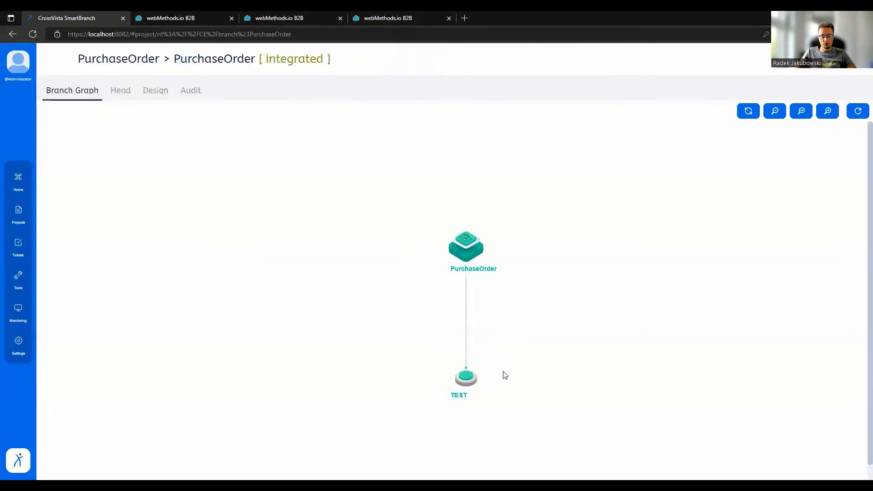
Run the initial head sync on the TEST branch with the Deploy option.
left_click(468, 377)
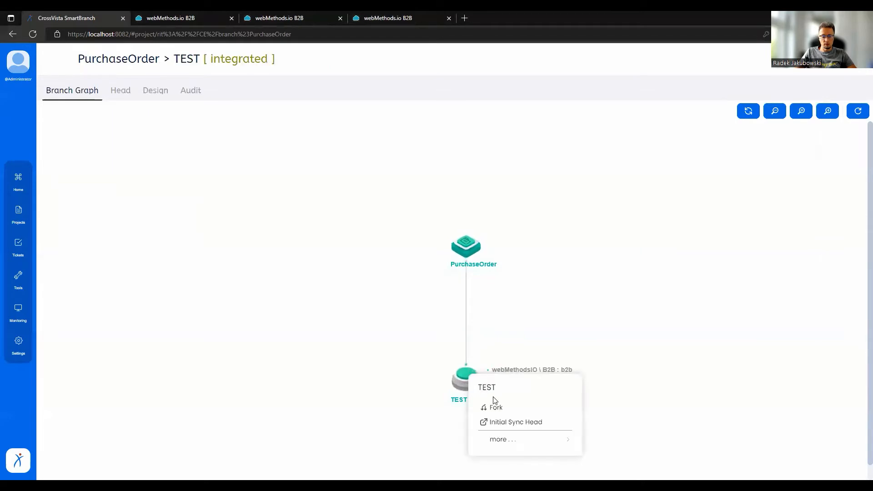
left_click(501, 425)
left_click(418, 347)
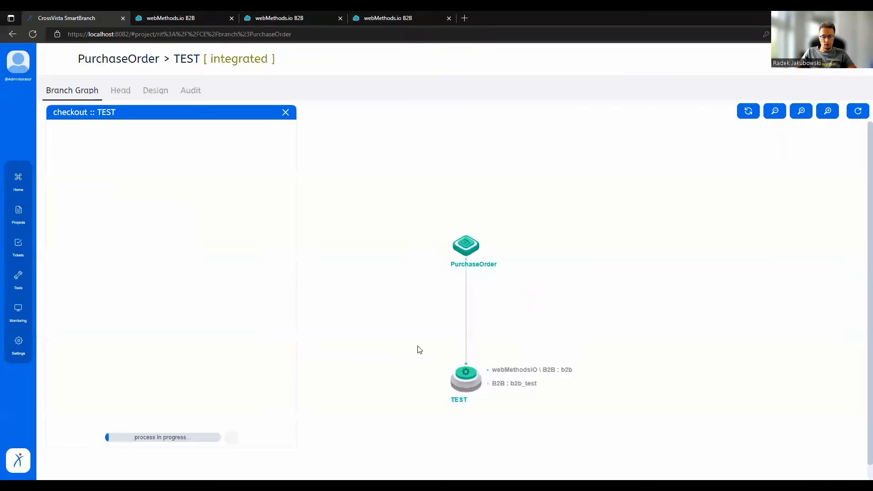
Start a fork of the TEST branch that includes the b2b rule DoSomethingRule.
left_click(471, 381)
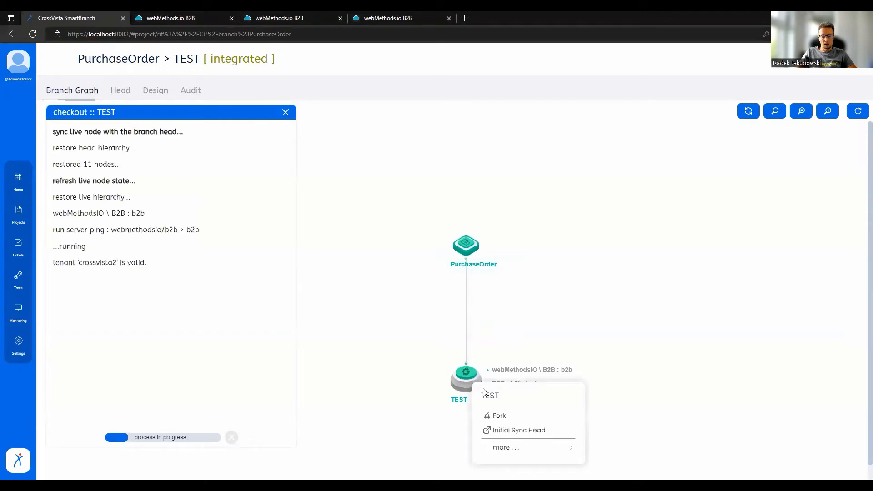
left_click(496, 417)
left_click(261, 178)
left_click(270, 199)
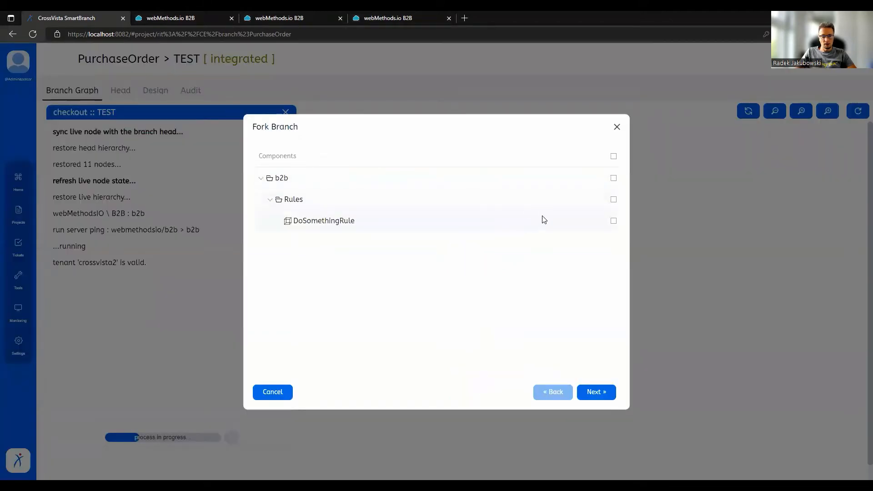
left_click(613, 221)
left_click(600, 392)
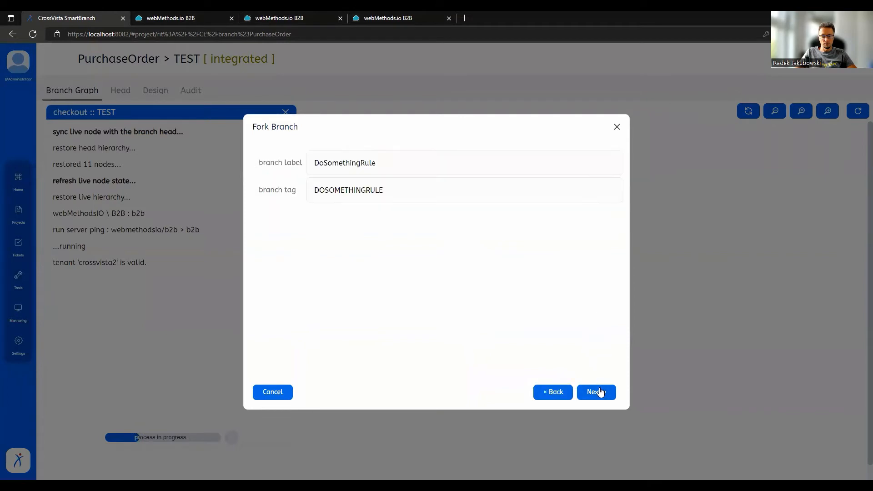
Label the new fork DEV1, assign the b2b server the alias b2b_dev1, and finish the fork.
left_click_drag(399, 169, 232, 155)
type("DBS1")
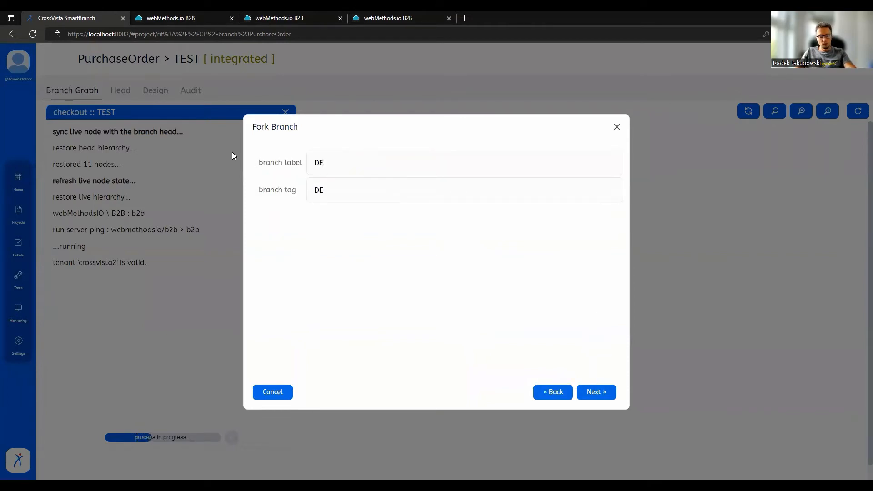
left_click(609, 392)
left_click(536, 167)
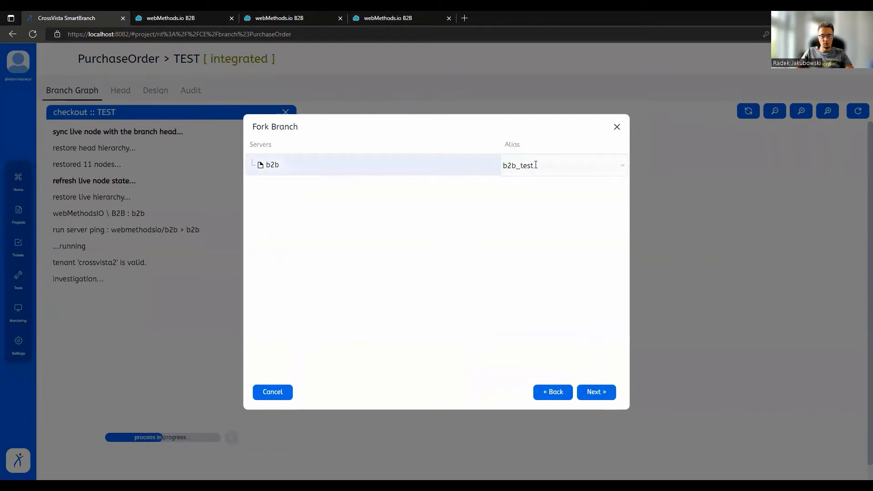
left_click(537, 164)
left_click(539, 186)
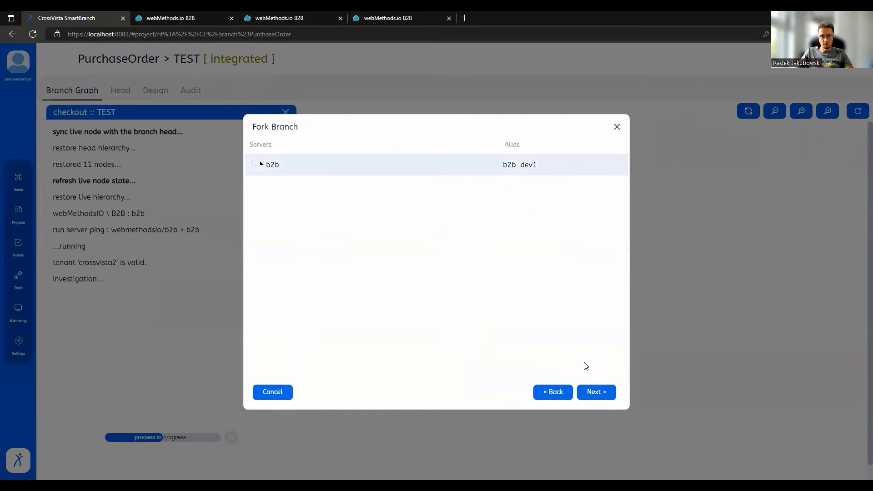
left_click(600, 392)
left_click(600, 392)
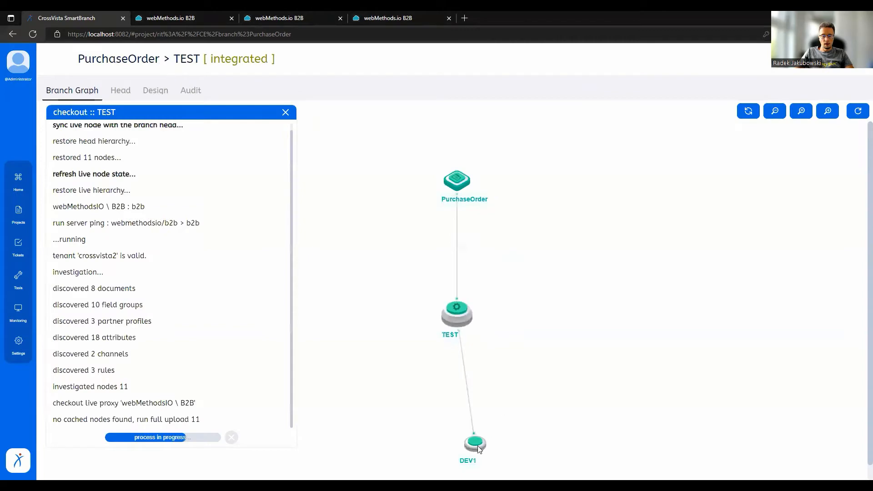
Run the initial head sync on the DEV1 branch with the Deploy option and move its checkout log clear of the graph.
left_click(475, 443)
left_click(498, 447)
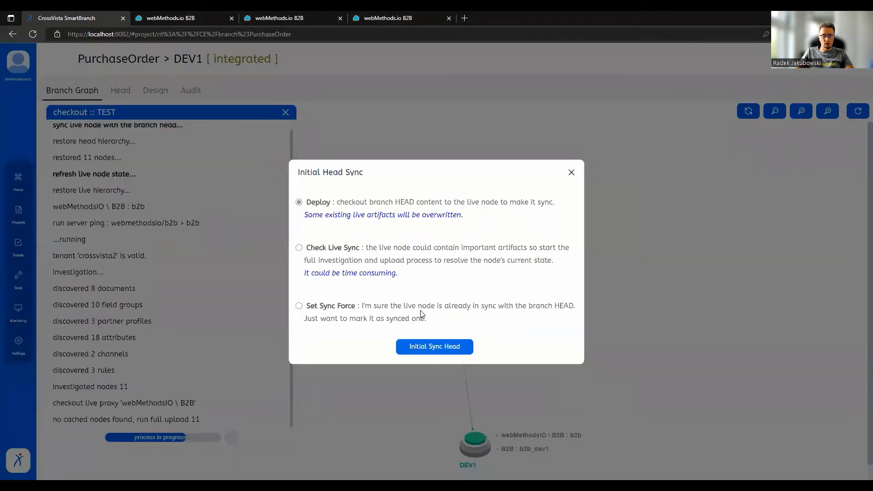
left_click(435, 349)
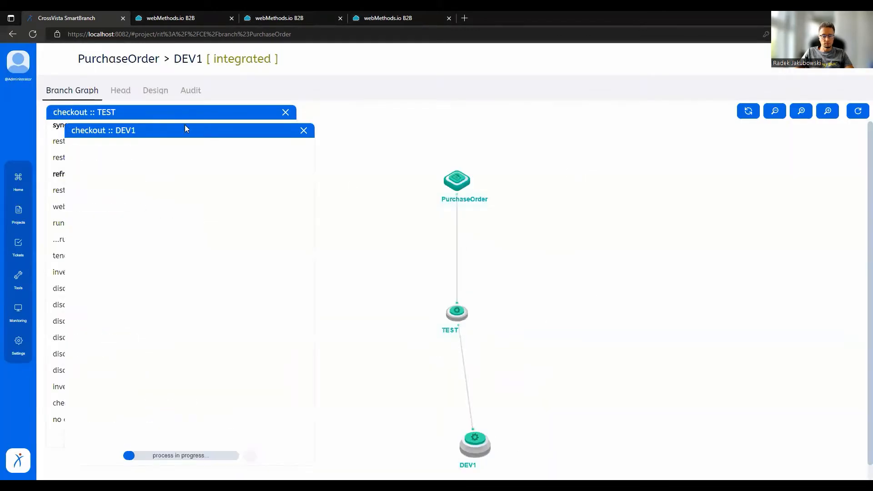
left_click_drag(167, 134, 643, 117)
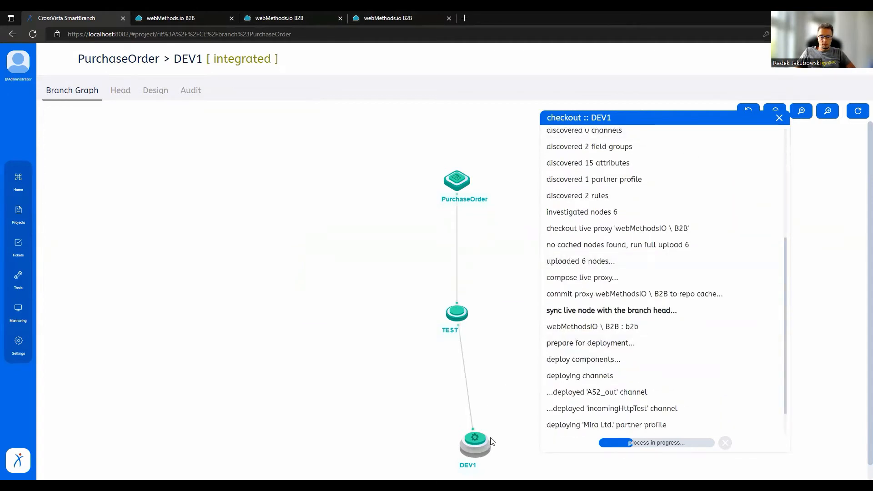
Check the sync state of the TEST and DEV1 branches in the branch graph.
mouse_move(470, 450)
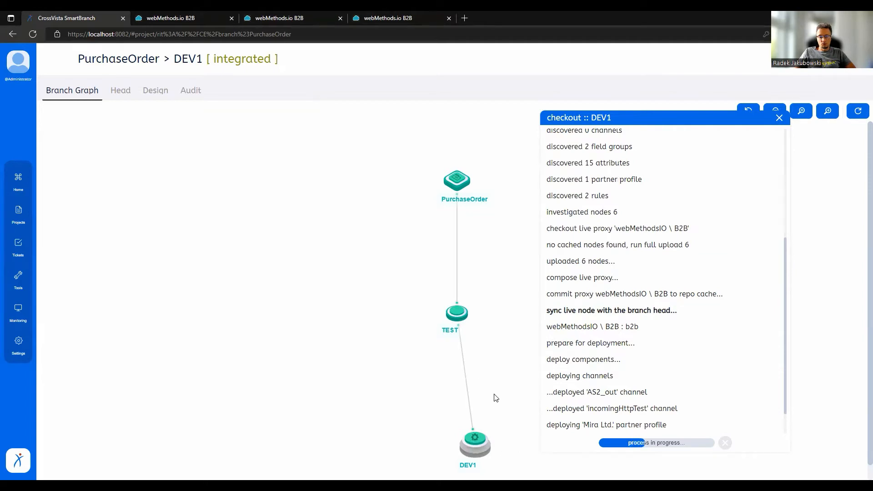
left_click(456, 315)
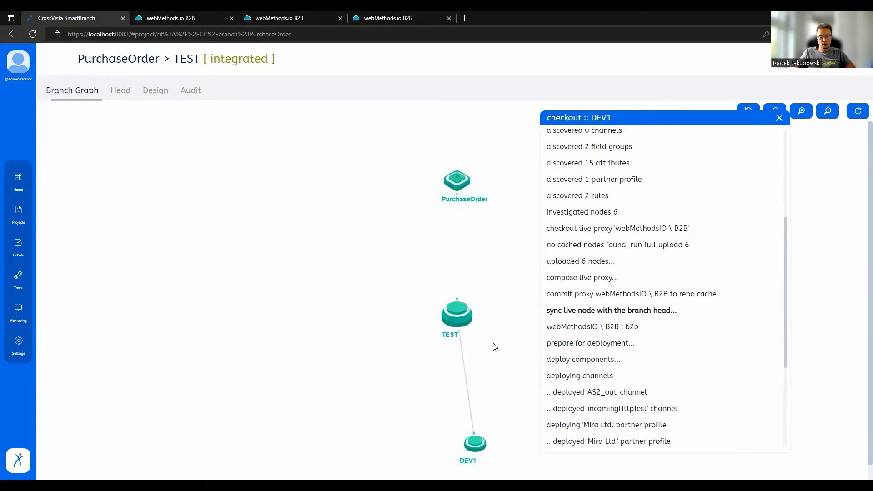
left_click(476, 442)
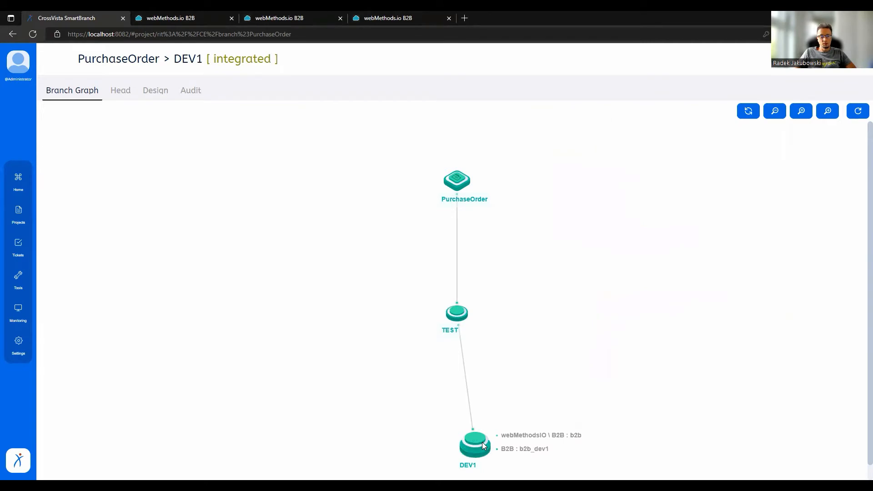
Switch to the last webMethods.io B2B tenant and reload its processing rules with inactive ones hidden to check for DoSomethingRule.
left_click(406, 18)
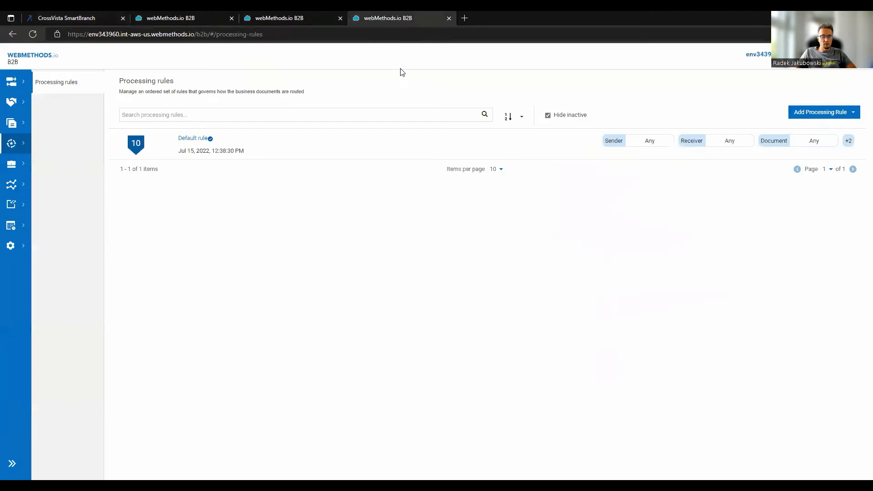
left_click(17, 124)
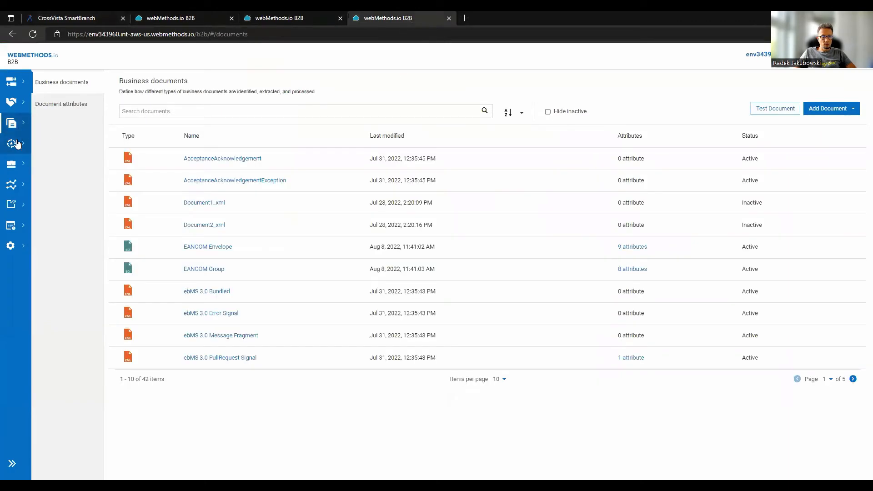
left_click(17, 143)
left_click(568, 116)
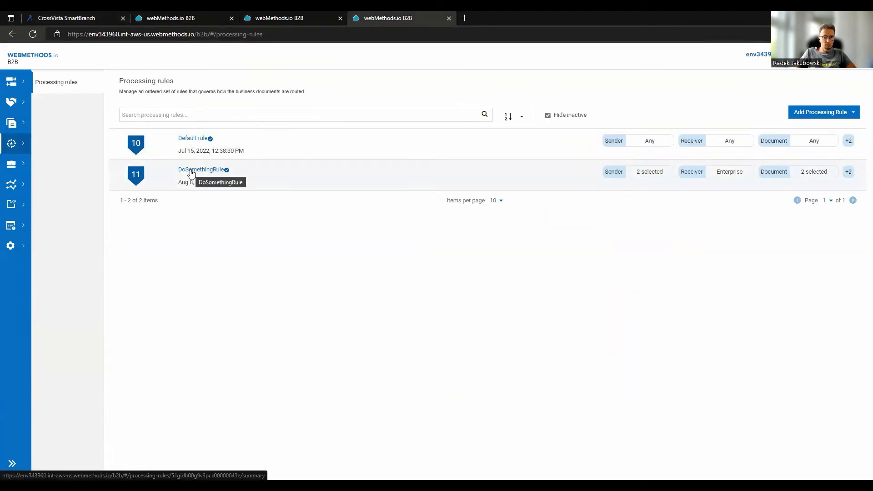
Change the description of the DoSomethingRule processing rule to "My new description".
left_click(191, 172)
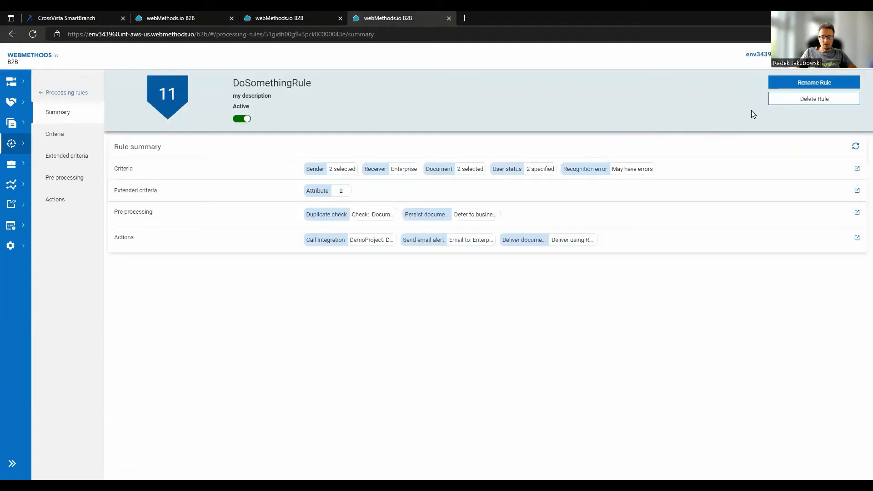
left_click(790, 82)
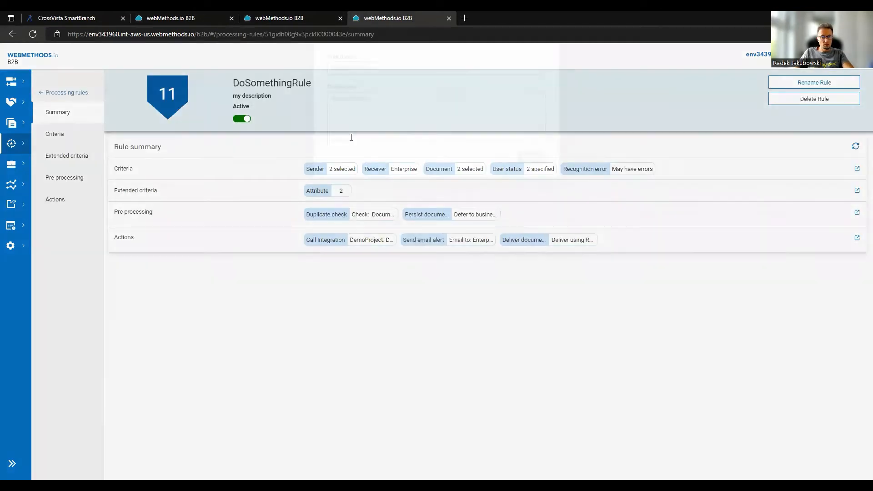
type("My n")
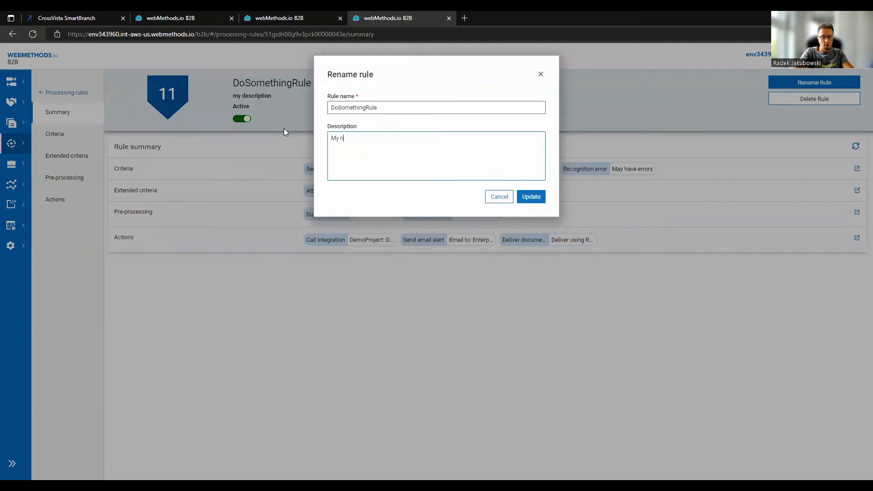
type("ew description")
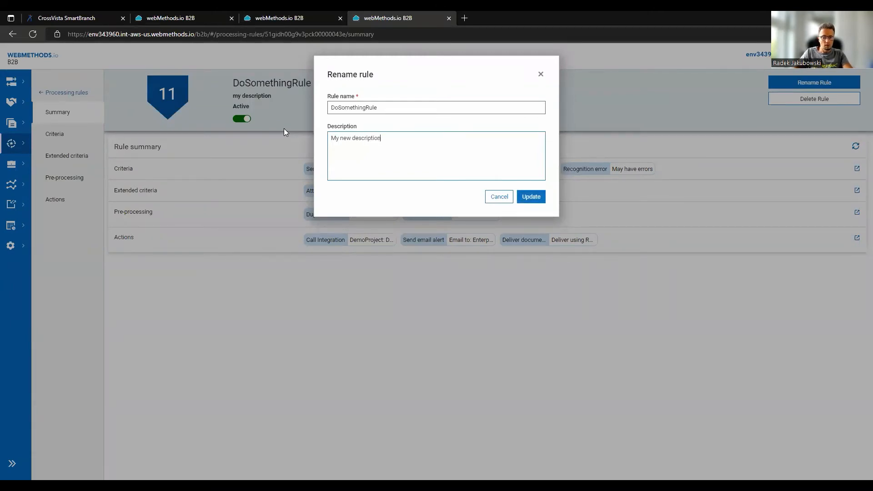
left_click(532, 197)
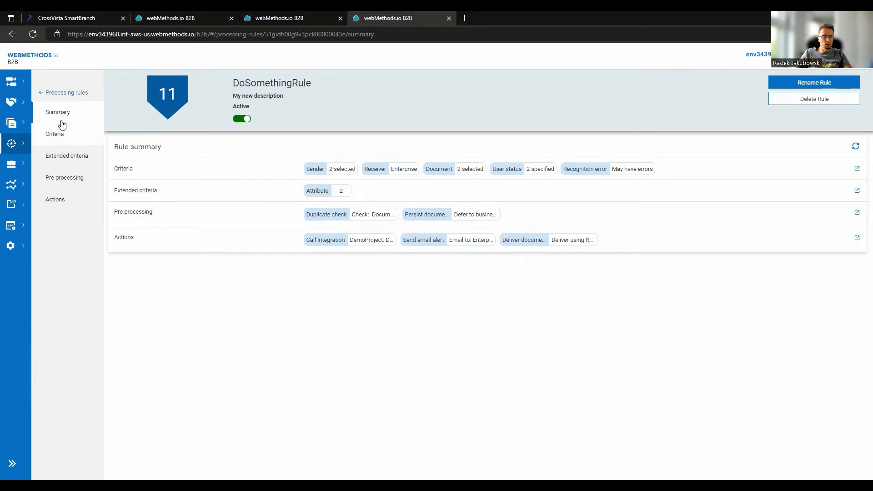
Open the incomingHttpTest channel in the same B2B tenant and deactivate it.
left_click(13, 84)
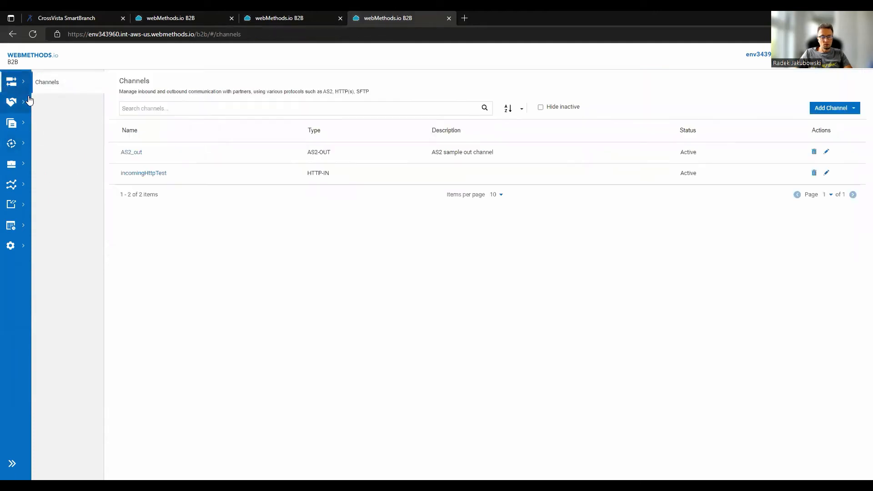
left_click(149, 178)
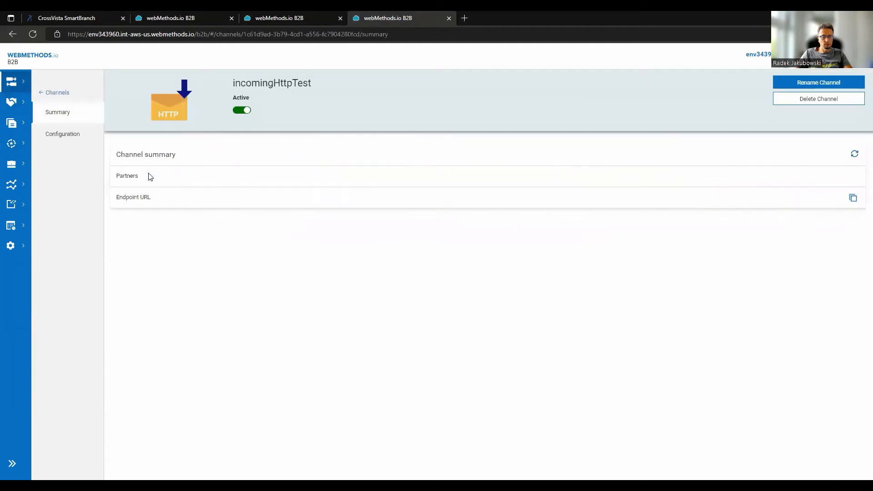
left_click(242, 111)
left_click(587, 242)
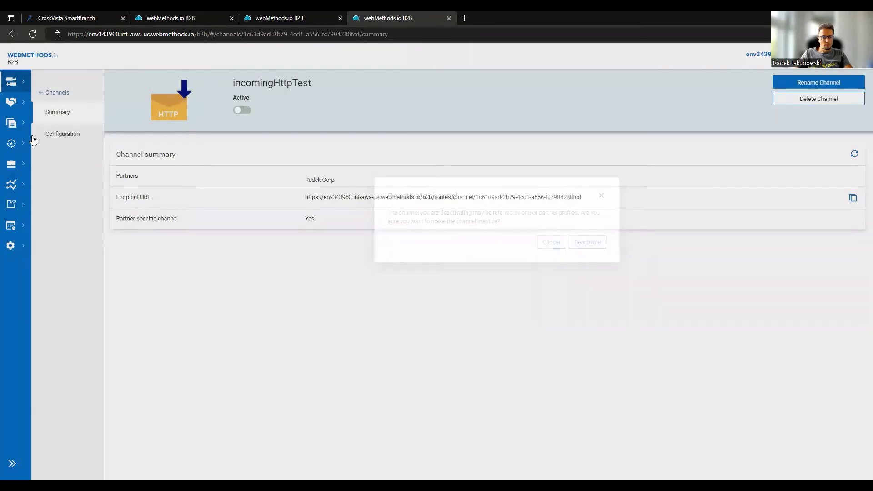
Add the custom property SenderID with value 1234 to the incomingHttpTest channel, update its configuration, and reactivate the channel.
left_click(58, 139)
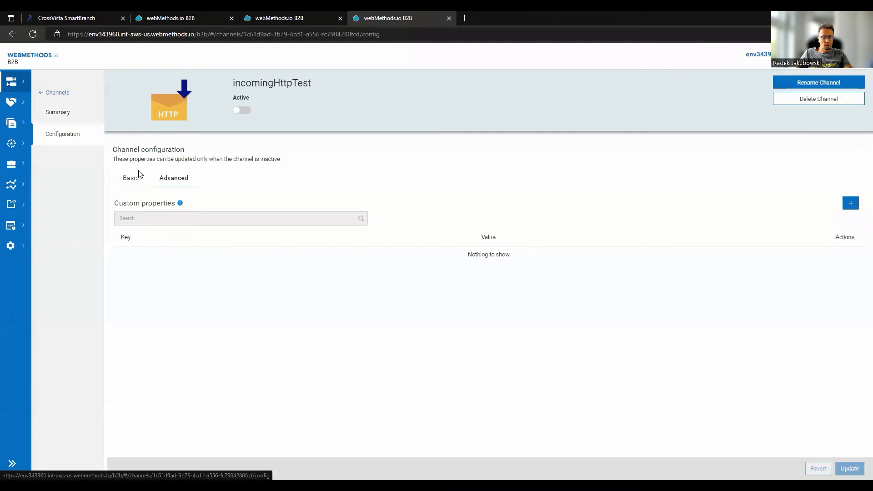
left_click(851, 207)
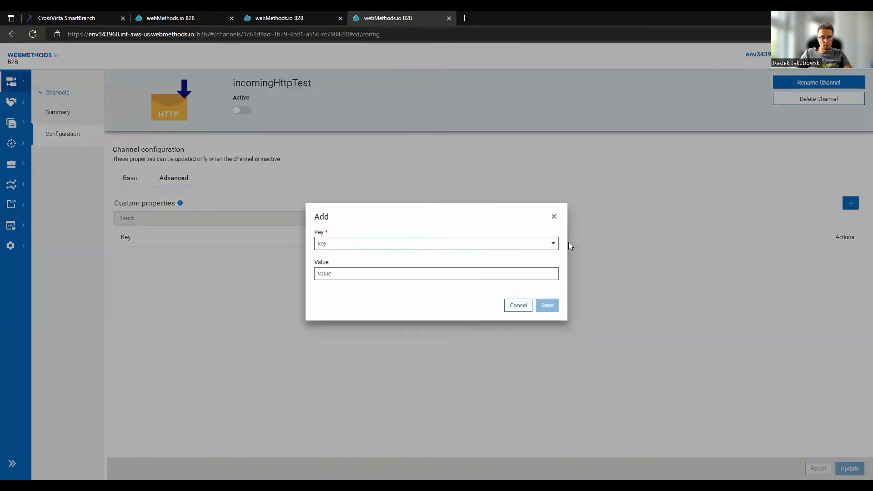
left_click(553, 242)
left_click(349, 269)
left_click(347, 275)
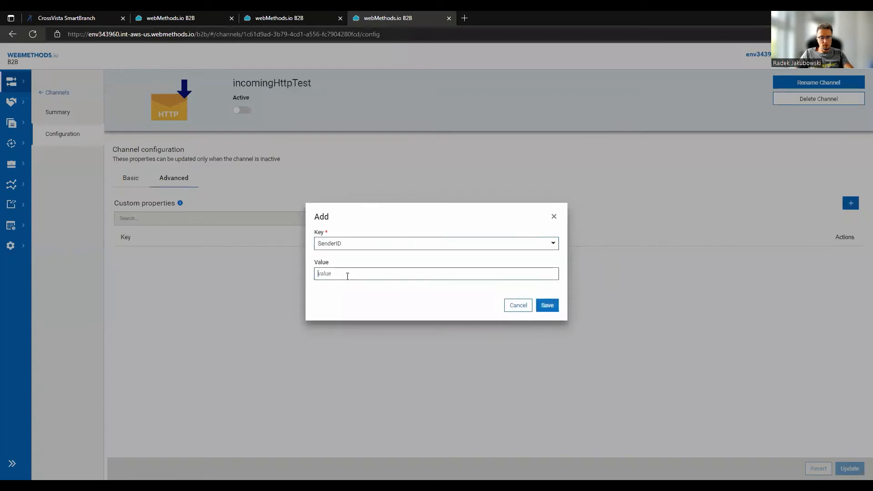
type("1234")
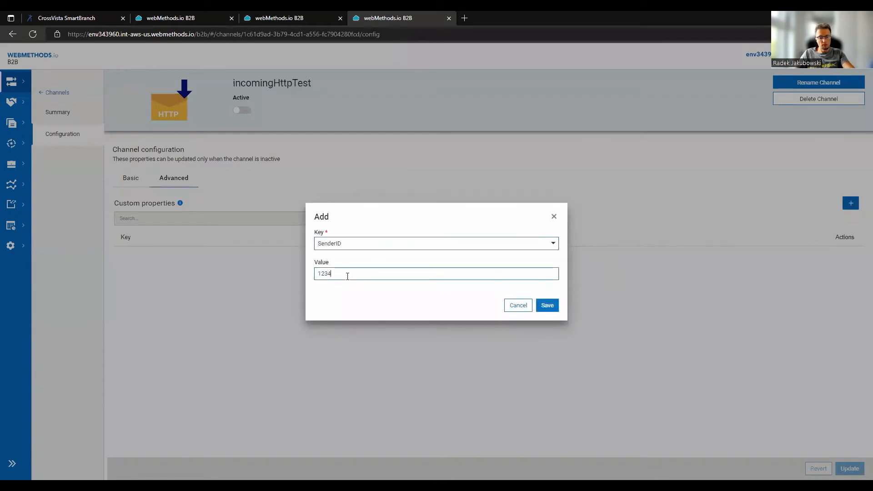
left_click(547, 306)
left_click(849, 468)
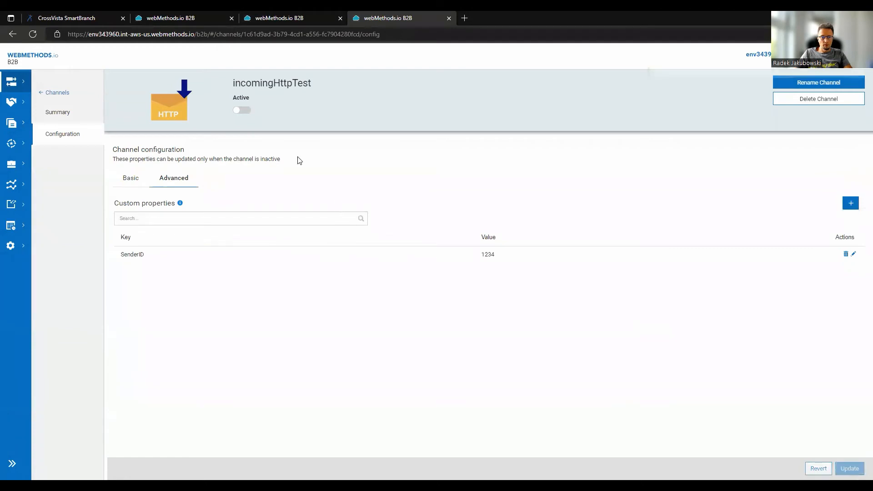
left_click(240, 111)
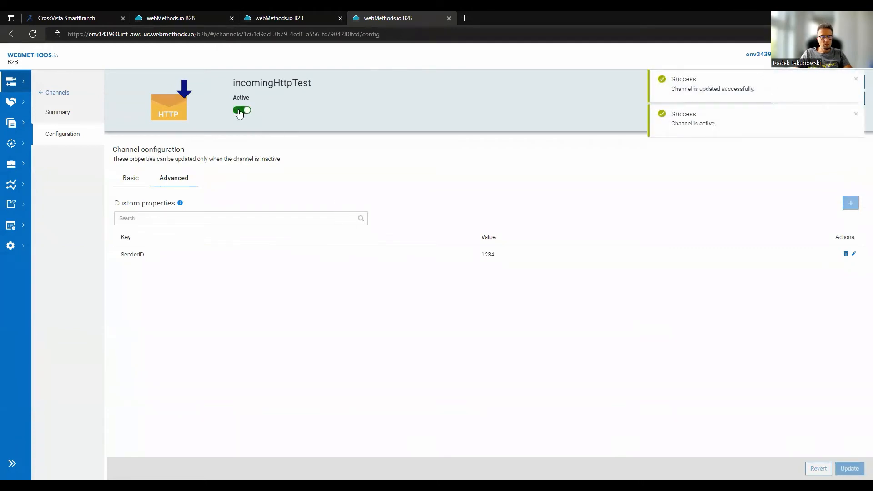
Switch to CrossVista SmartBranch and run a live sync check on the DEV1 branch.
left_click(85, 17)
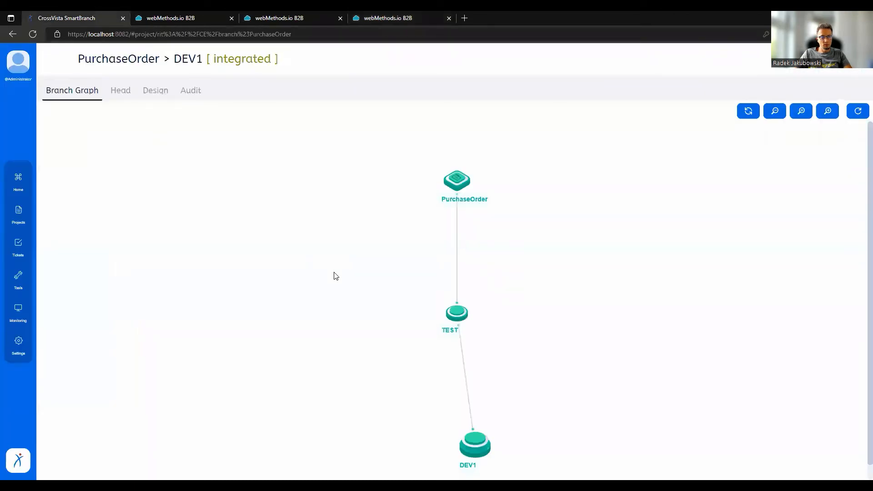
left_click(479, 451)
left_click(505, 447)
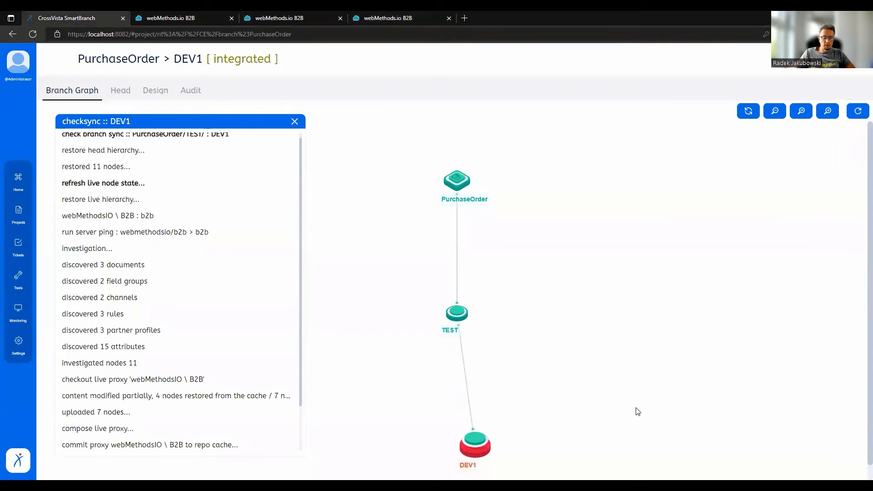
Review the differences between DEV1 and its live node, including the component details of DoSomethingRule, and close the comparison.
left_click(491, 452)
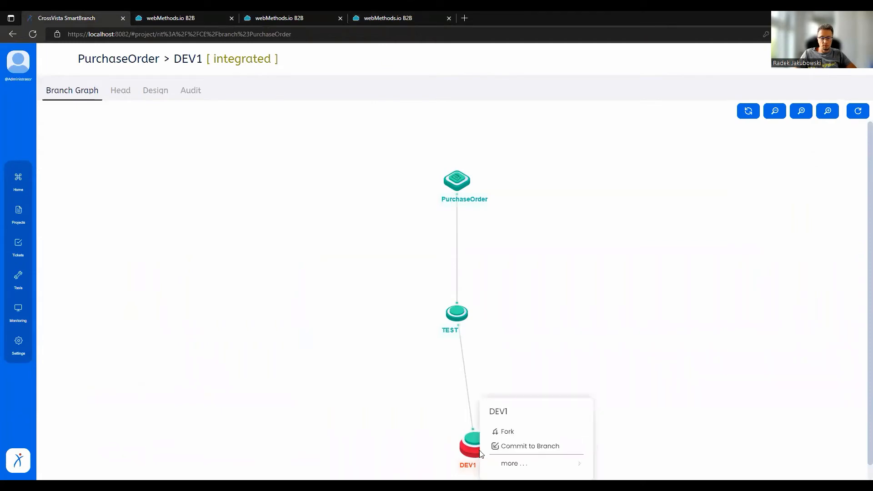
left_click(507, 450)
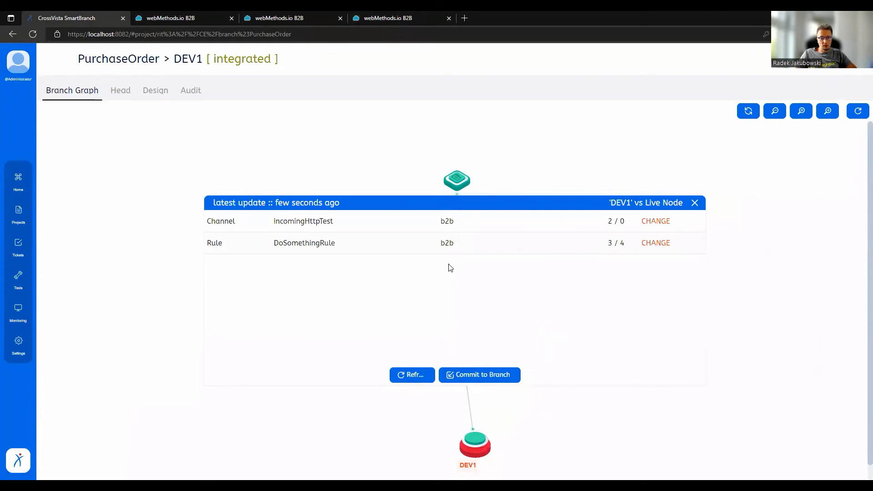
left_click(449, 246)
left_click(536, 205)
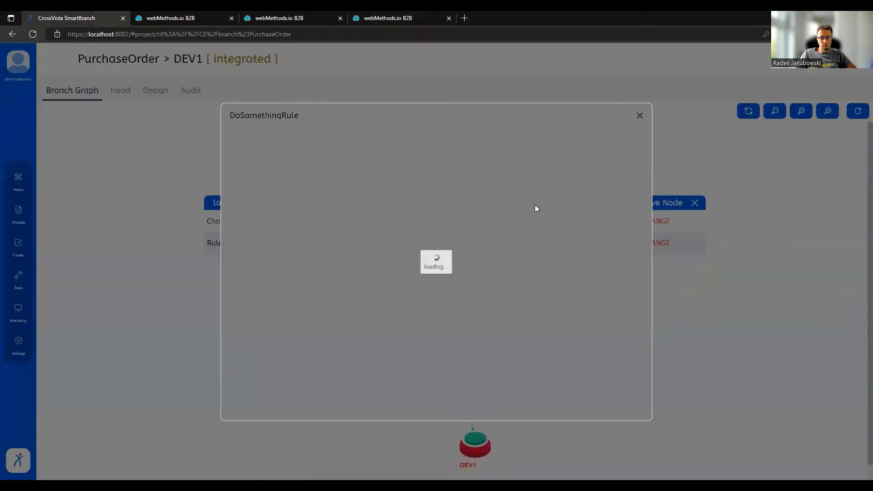
left_click(639, 115)
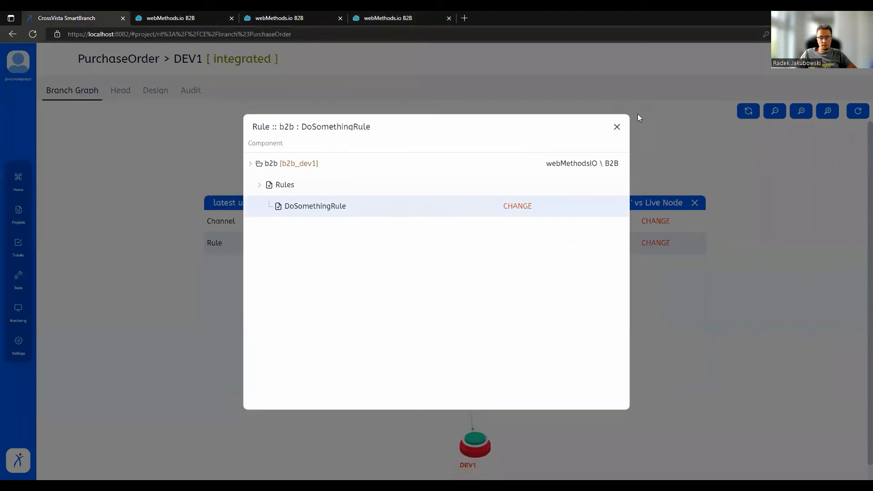
left_click(617, 127)
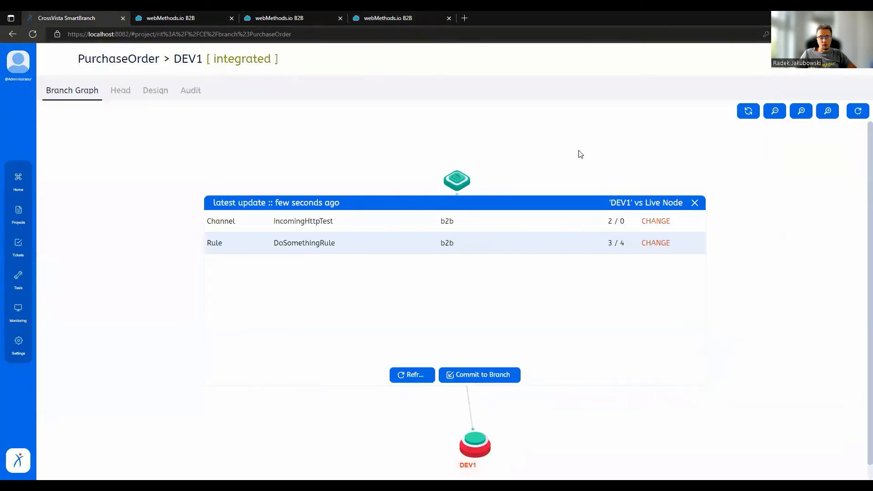
left_click(694, 204)
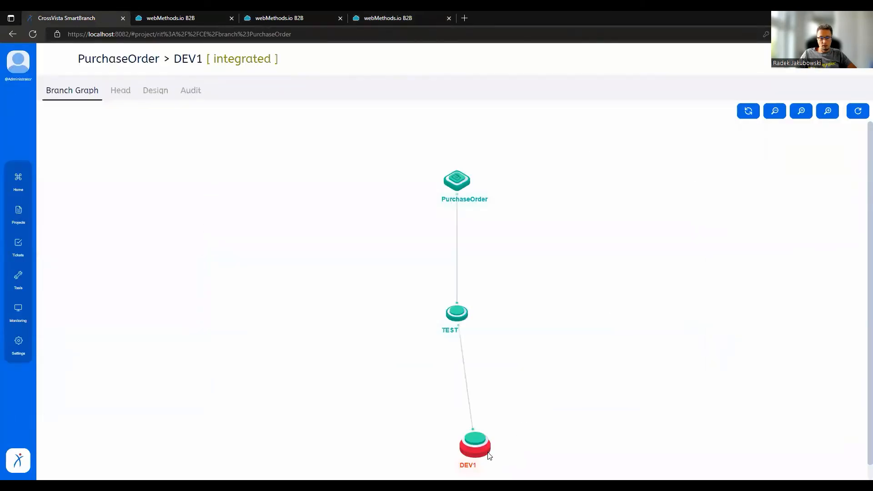
Commit the live incomingHttpTest and DoSomethingRule changes to the DEV1 branch.
mouse_move(485, 454)
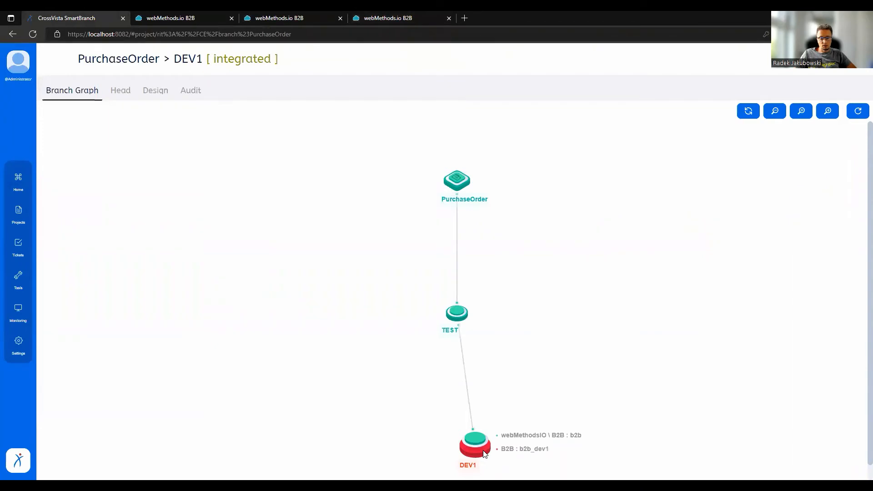
left_click(484, 453)
left_click(506, 453)
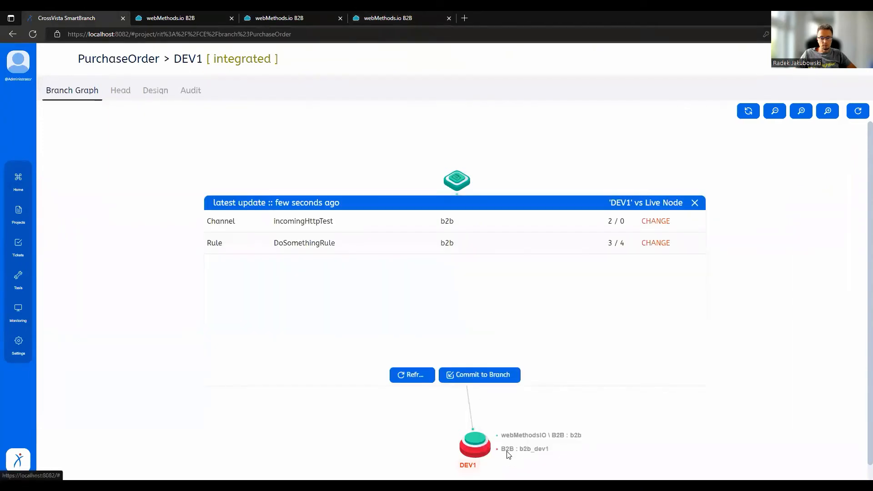
left_click(496, 377)
left_click(591, 392)
left_click(594, 392)
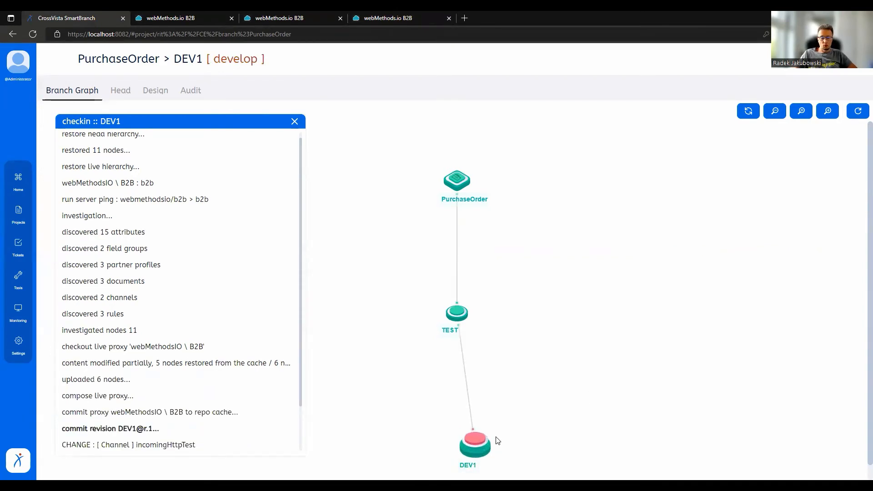
Set the DEV1 branch to INTEGRATED, confirming the registration of new versions for its changed artifacts.
mouse_move(475, 442)
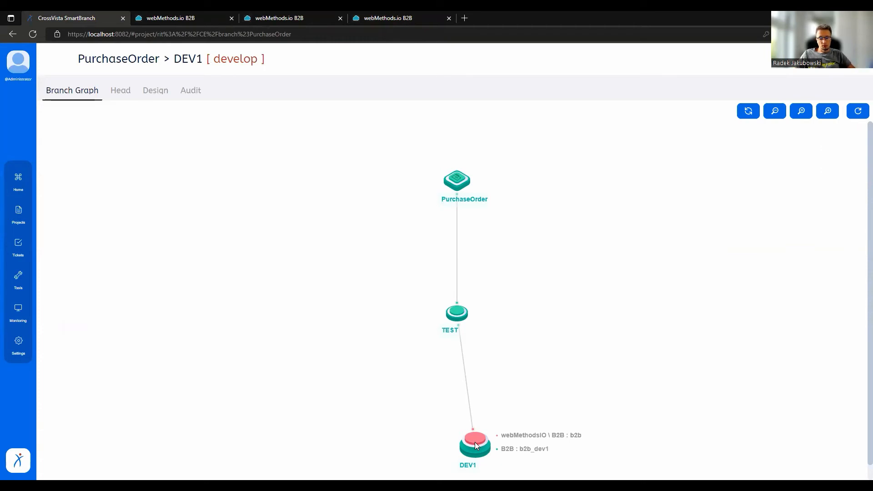
left_click(475, 442)
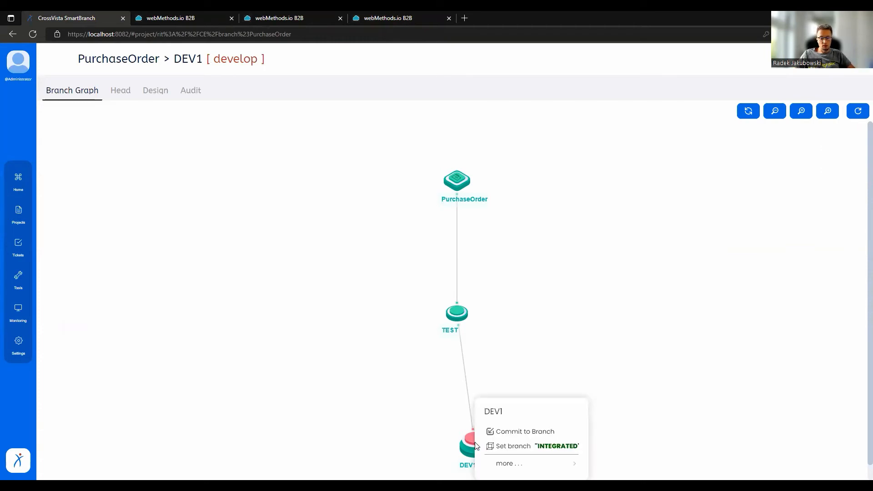
left_click(502, 447)
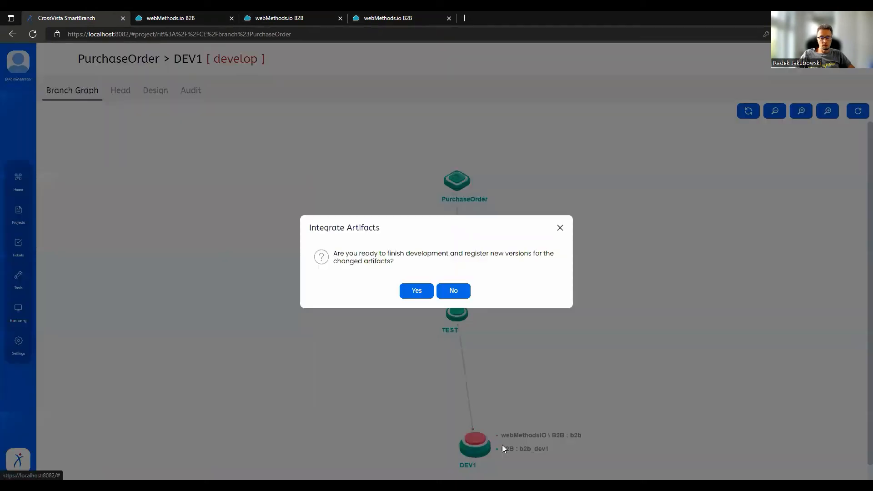
left_click(414, 294)
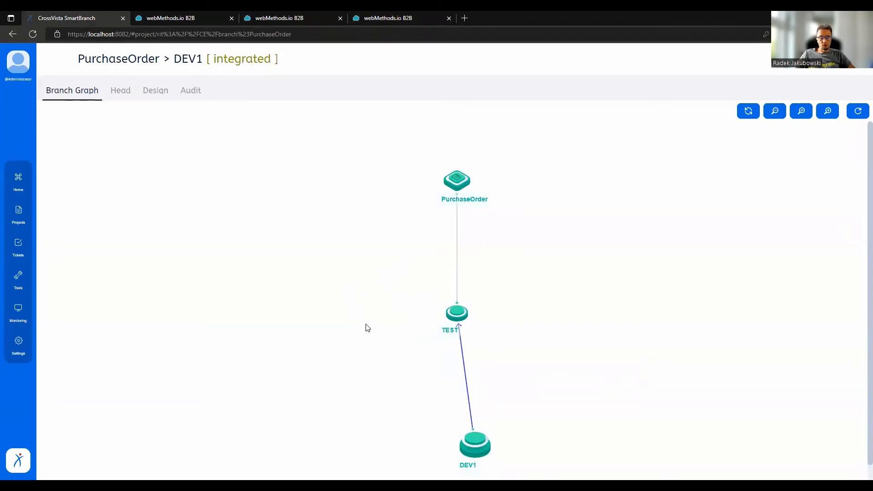
Integrate the DEV1 branch into TEST without attaching any tickets.
mouse_move(458, 313)
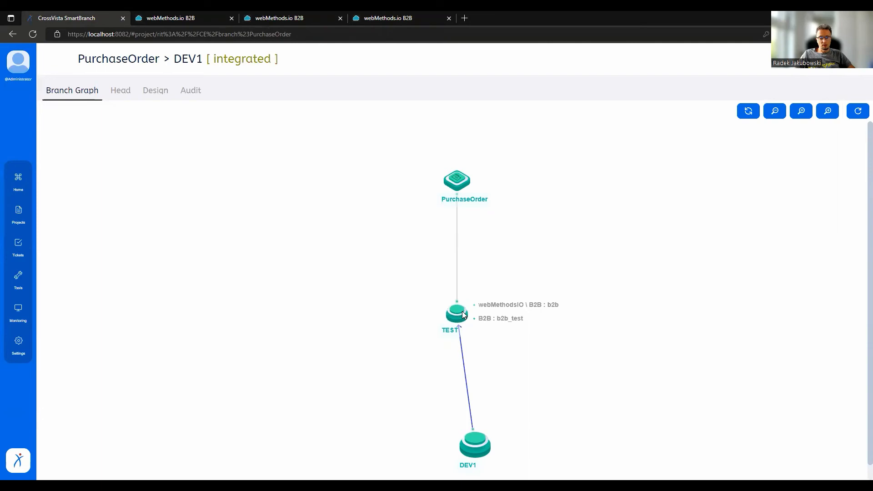
left_click(462, 314)
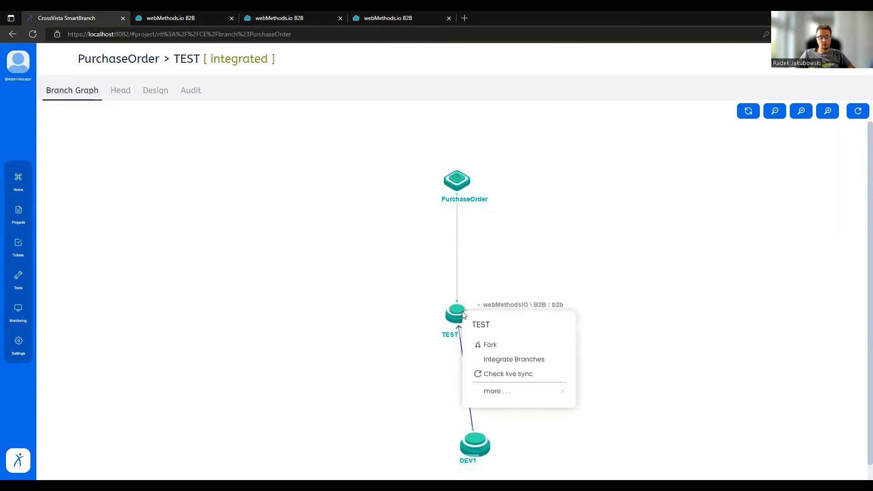
left_click(500, 360)
left_click(250, 199)
left_click(596, 392)
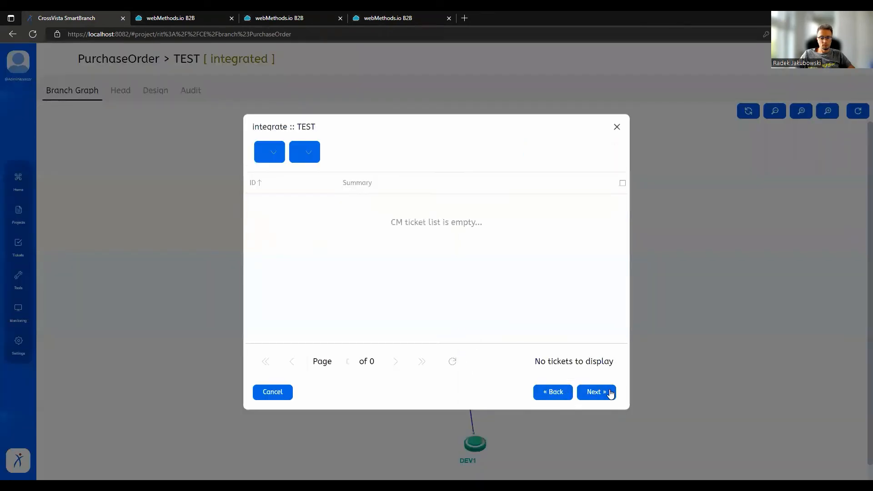
left_click(610, 393)
left_click(611, 393)
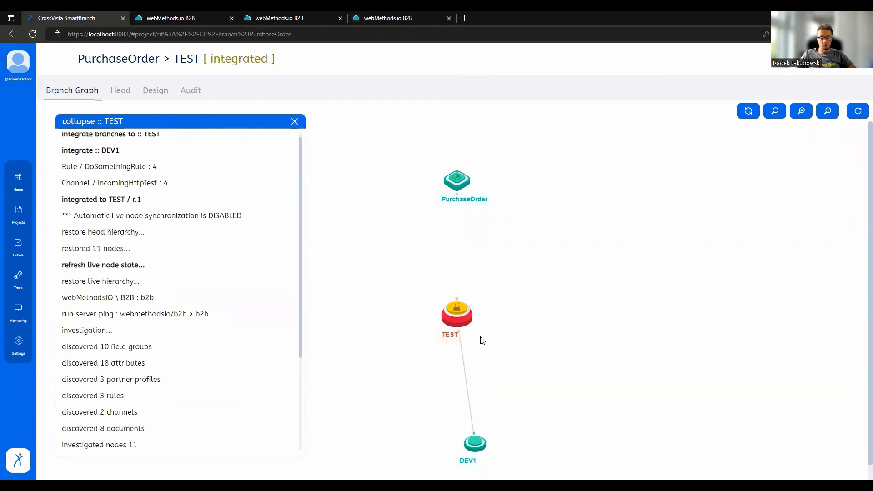
Deploy the TEST branch head to its live servers and confirm the deployment.
mouse_move(454, 325)
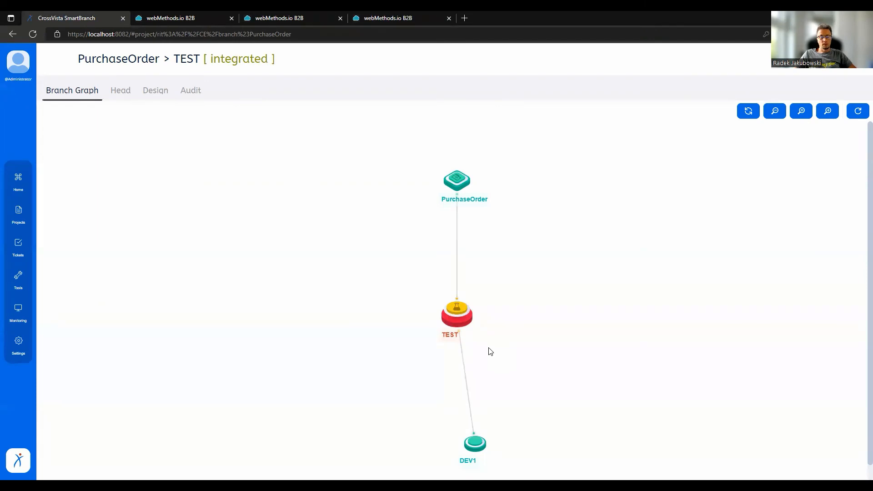
left_click(458, 326)
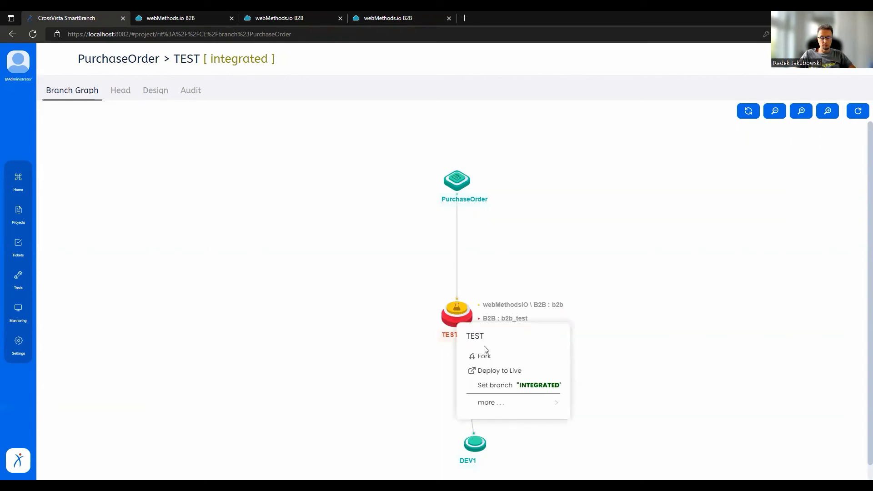
left_click(499, 370)
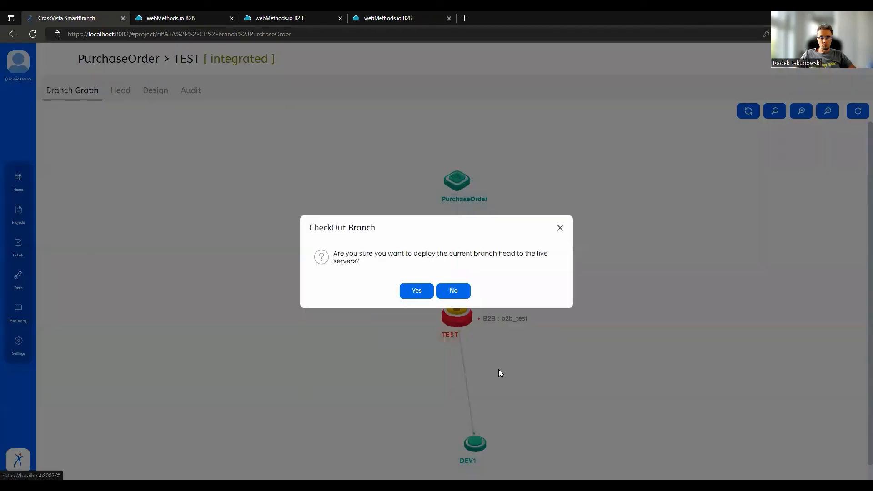
left_click(418, 291)
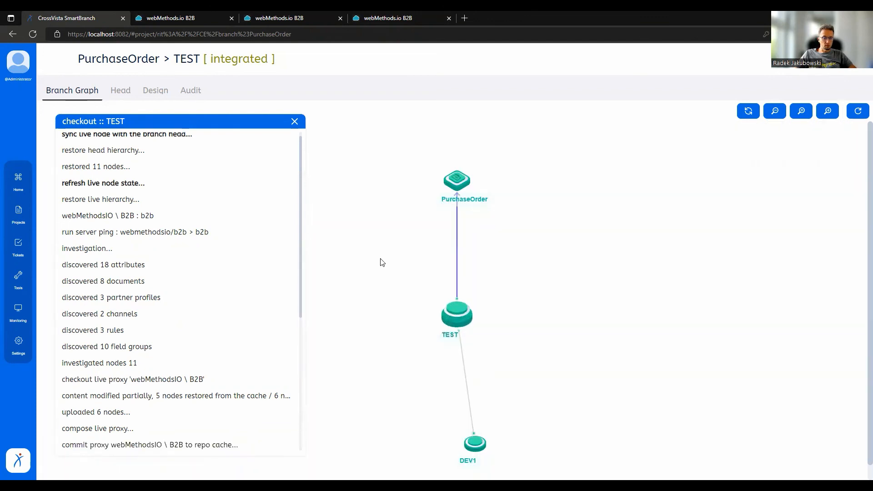
Switch to the TEST tenant in webMethods.io B2B and inspect the incomingHttpTest channel's summary and configuration.
left_click(293, 13)
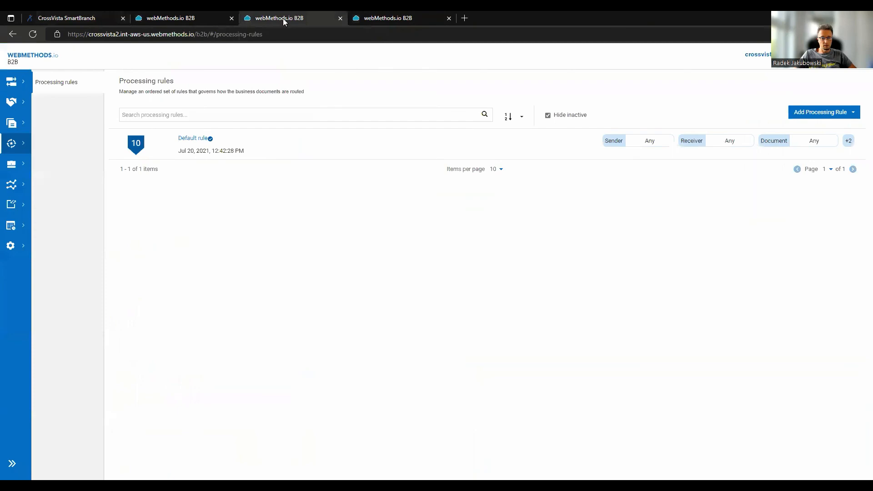
left_click(12, 83)
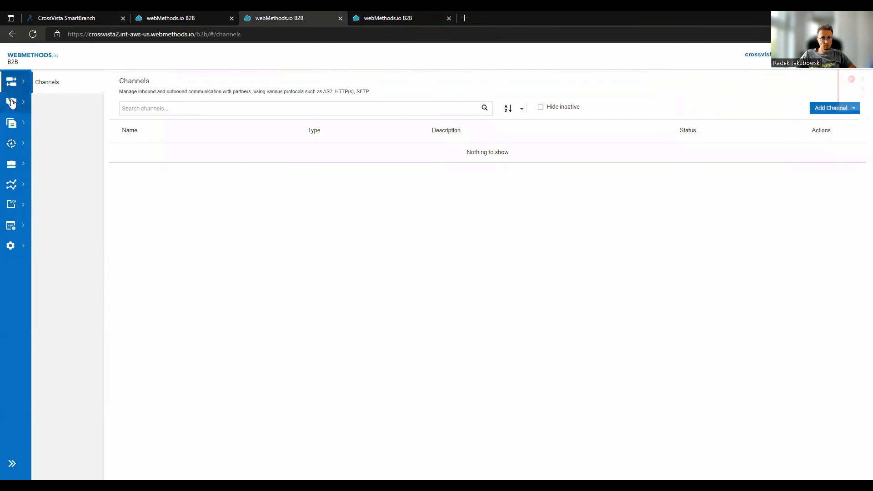
left_click(48, 81)
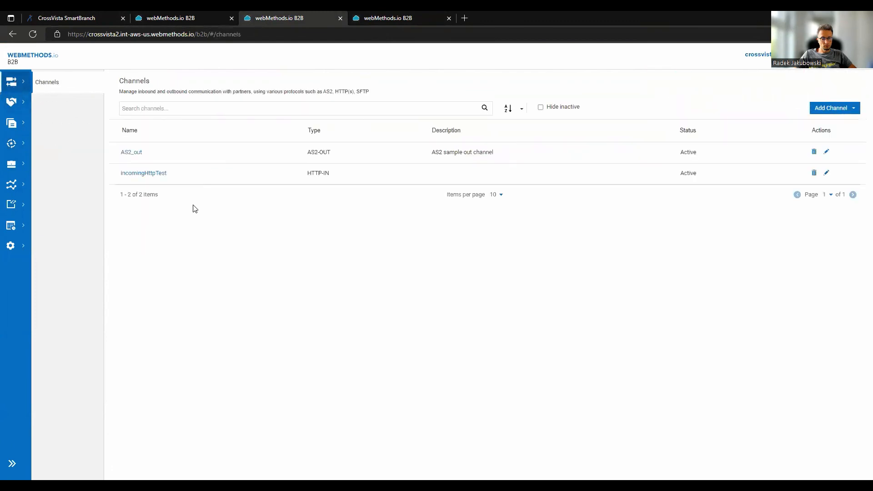
left_click(129, 172)
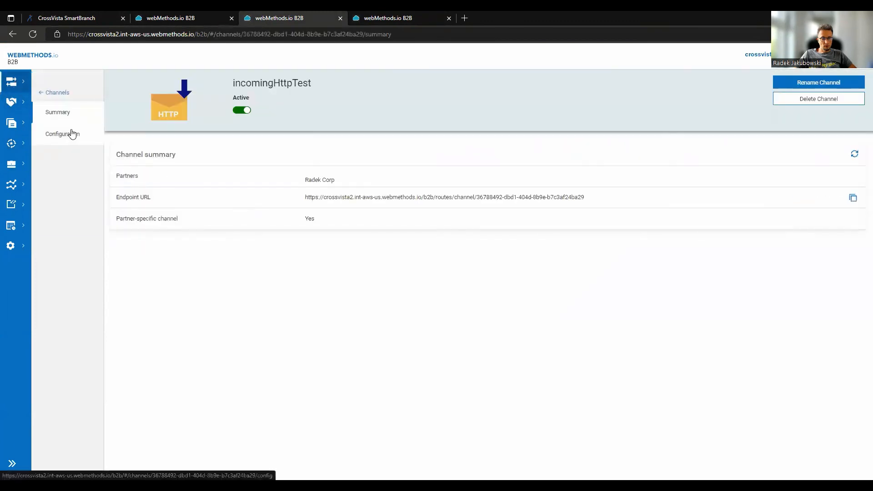
left_click(73, 134)
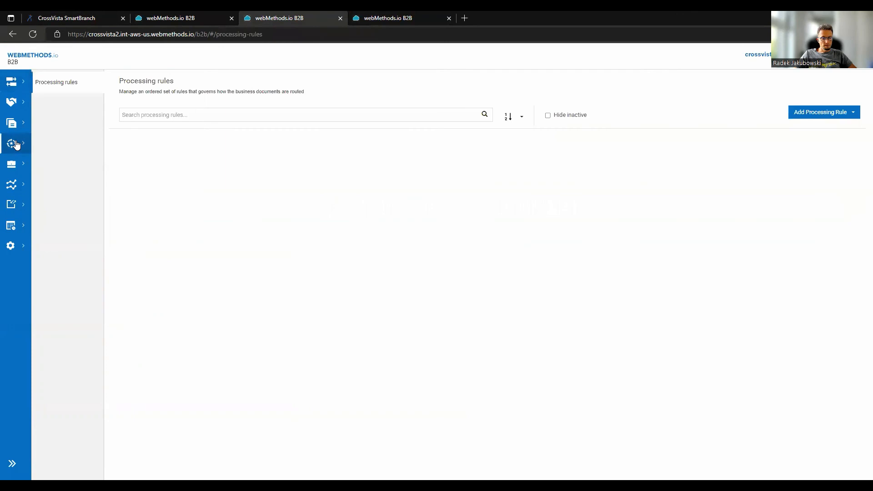
With inactive processing rules hidden, check the description of DoSomethingRule in its summary and switch back to CrossVista SmartBranch.
left_click(567, 117)
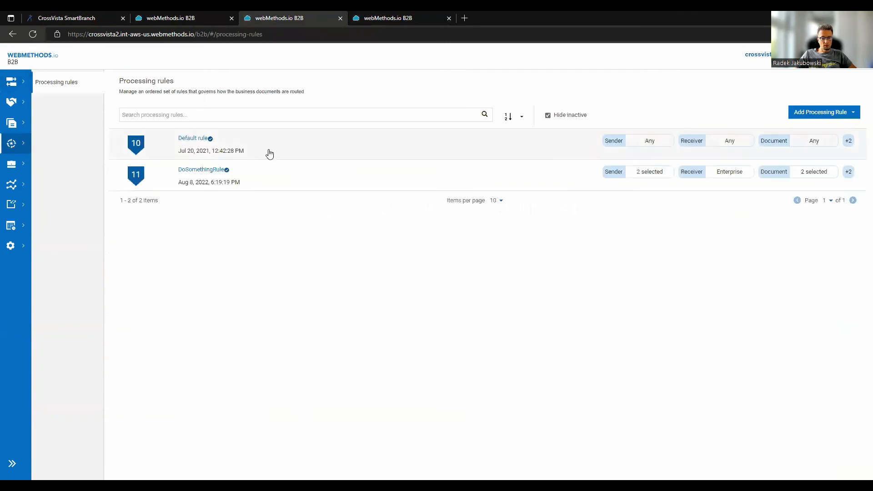
left_click(208, 170)
triple_click(250, 95)
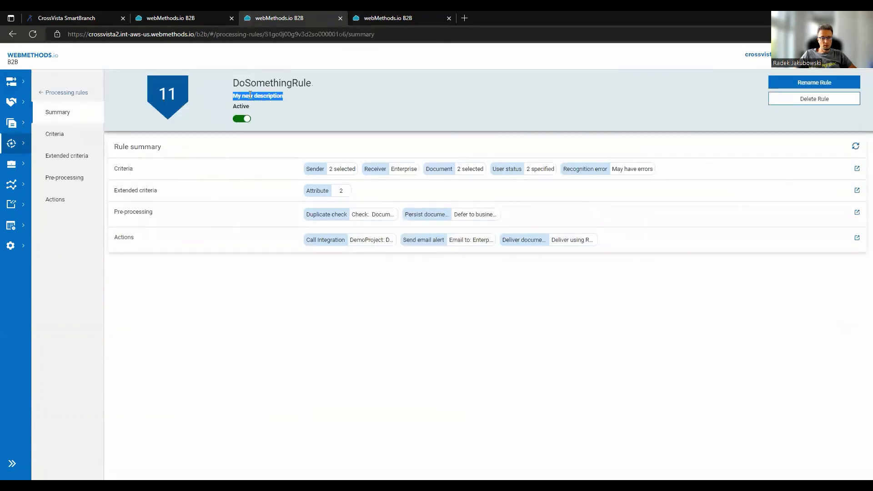
left_click(298, 108)
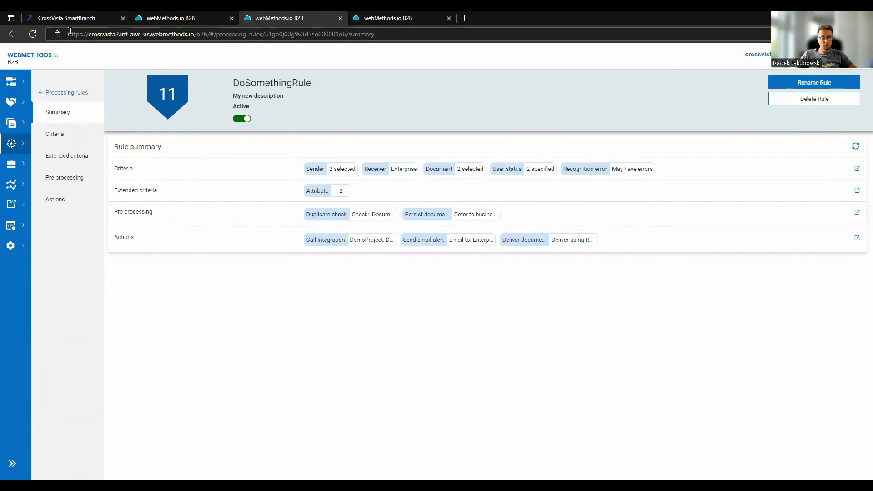
left_click(61, 17)
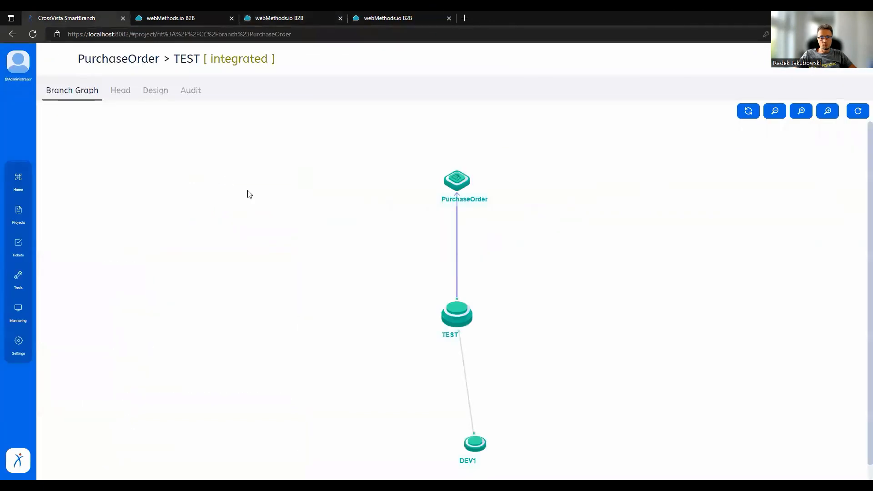